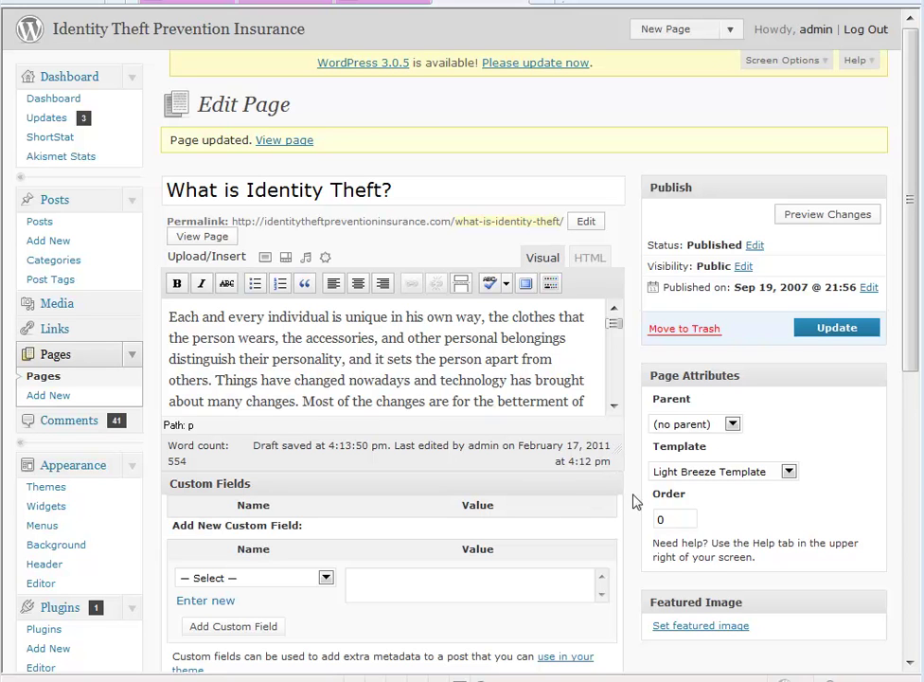
Step: Stretch the page editor taller so more of the 'What is Identity Theft?' text is visible
left_click_drag(617, 452, 621, 661)
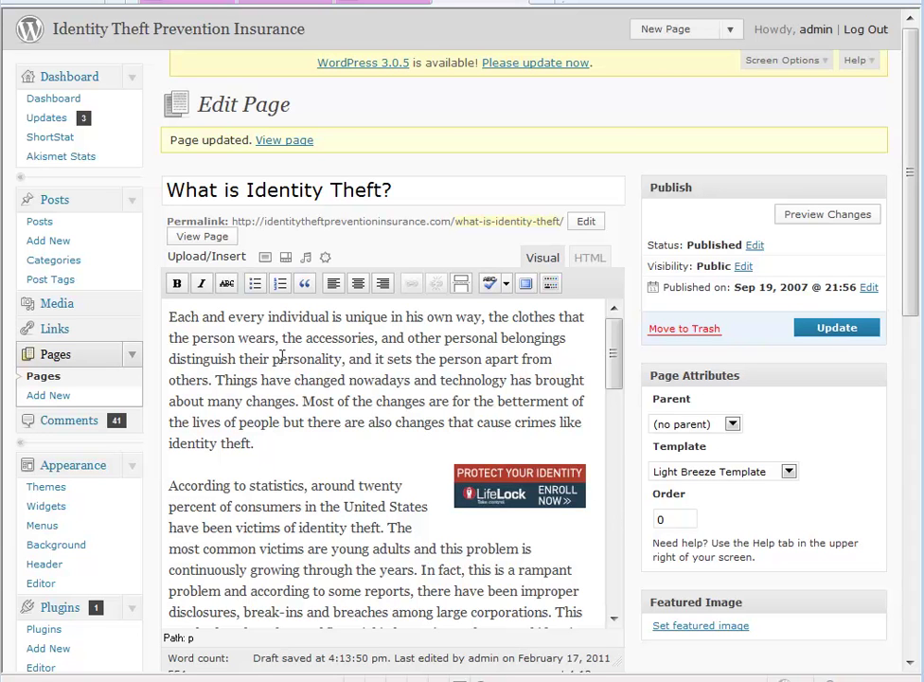
left_click_drag(613, 358, 592, 320)
Step: Choose Default Template in Page Attributes, update the page, and view it live
left_click(787, 472)
left_click(744, 486)
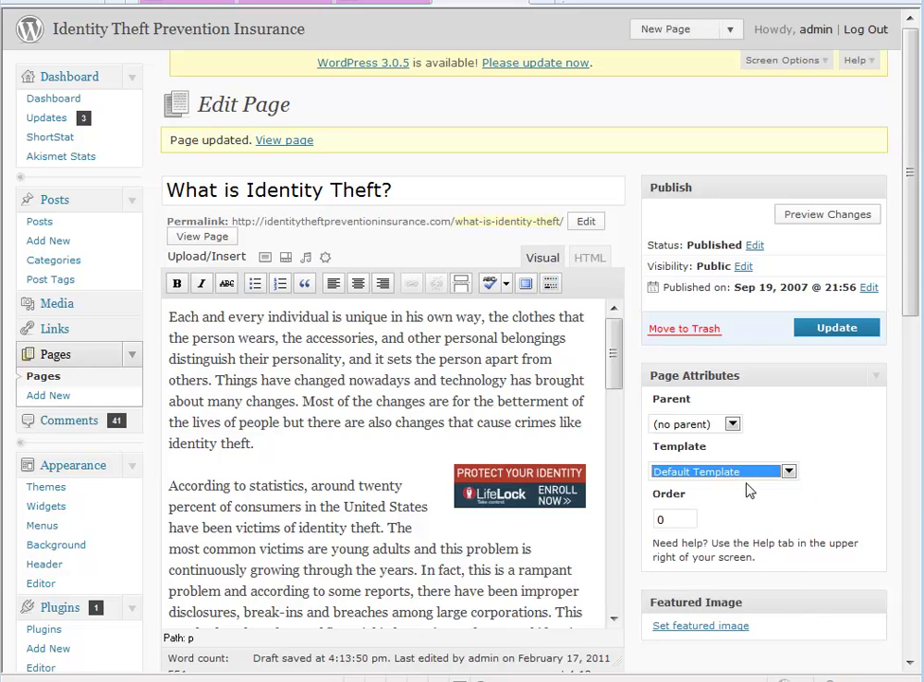
left_click(838, 327)
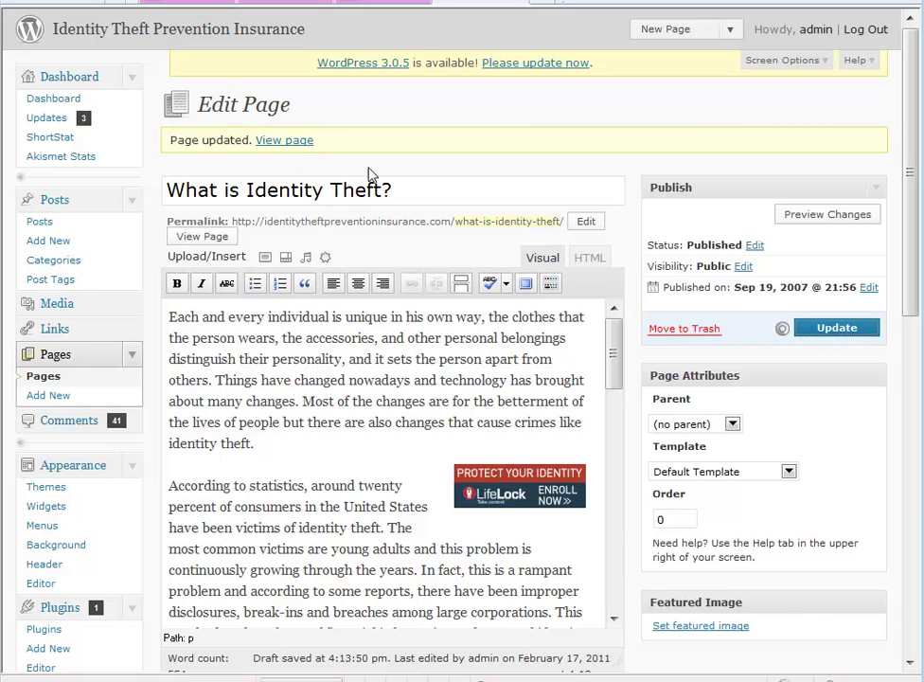
left_click(284, 140)
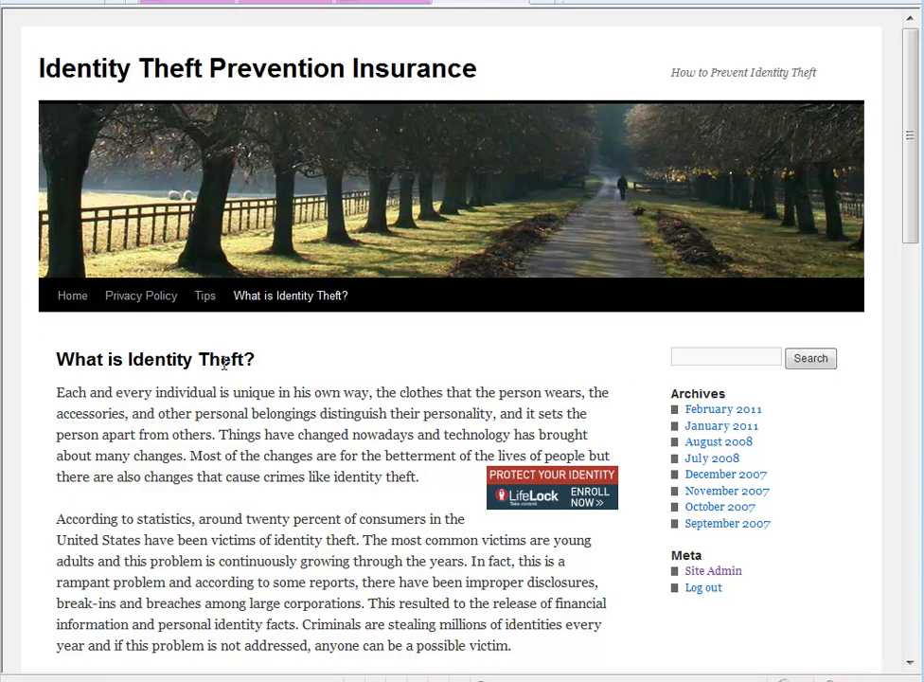
Step: Look over the live page's heading and content, then go back to Edit Page
left_click_drag(262, 367, 59, 347)
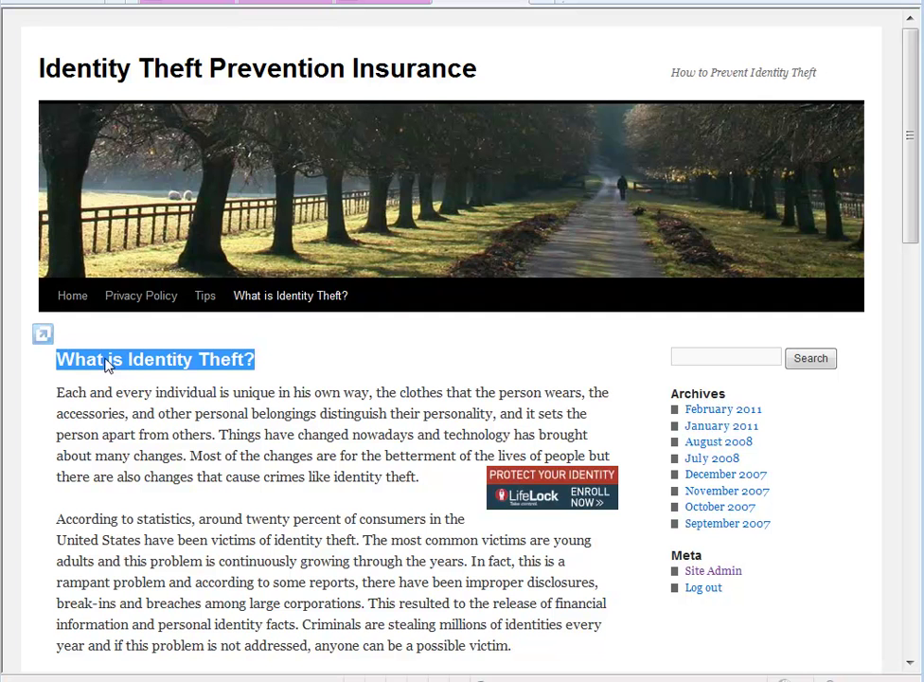
left_click(100, 368)
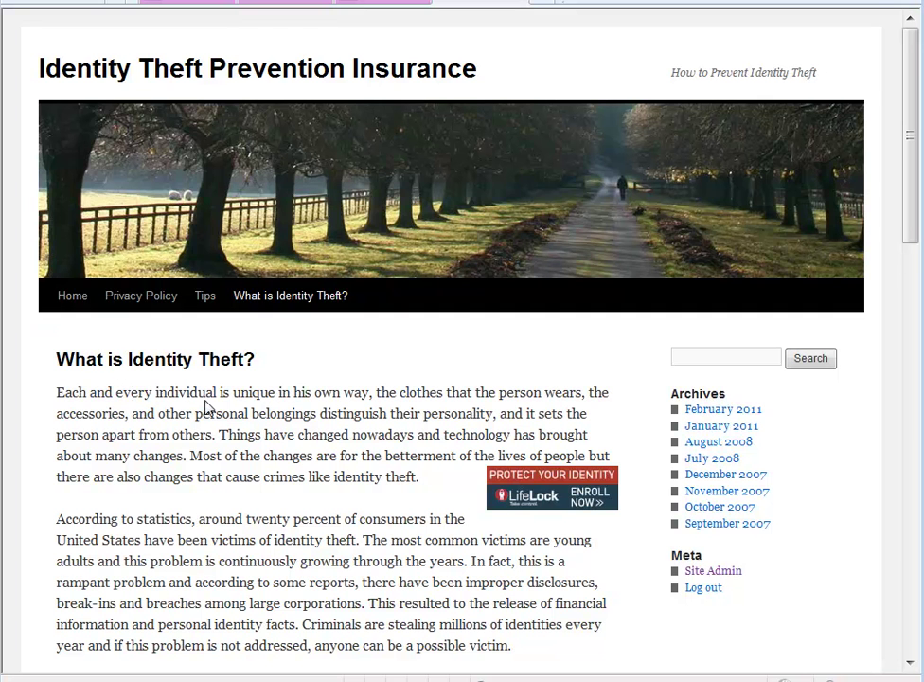
scroll(205, 415, "down", 5)
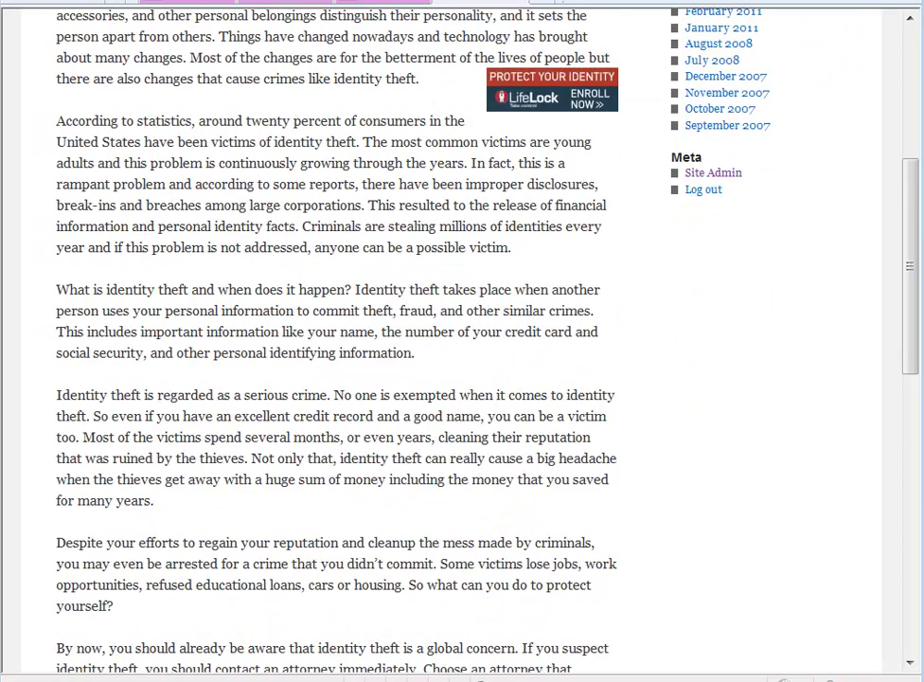
key("alt+Left")
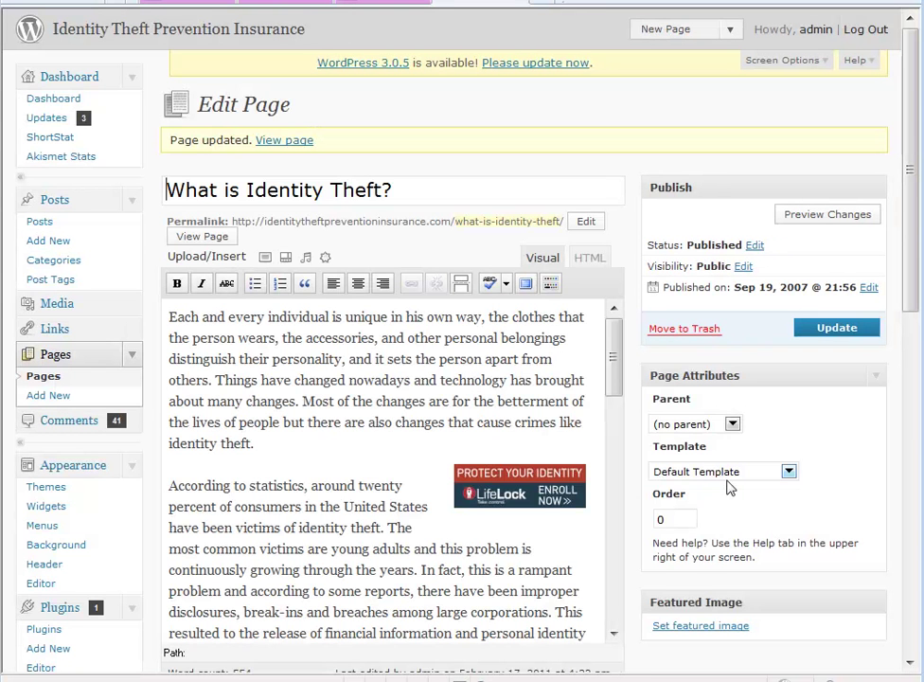
Step: Pick Recycler Template from the Template dropdown, update, and view the live page
left_click(723, 473)
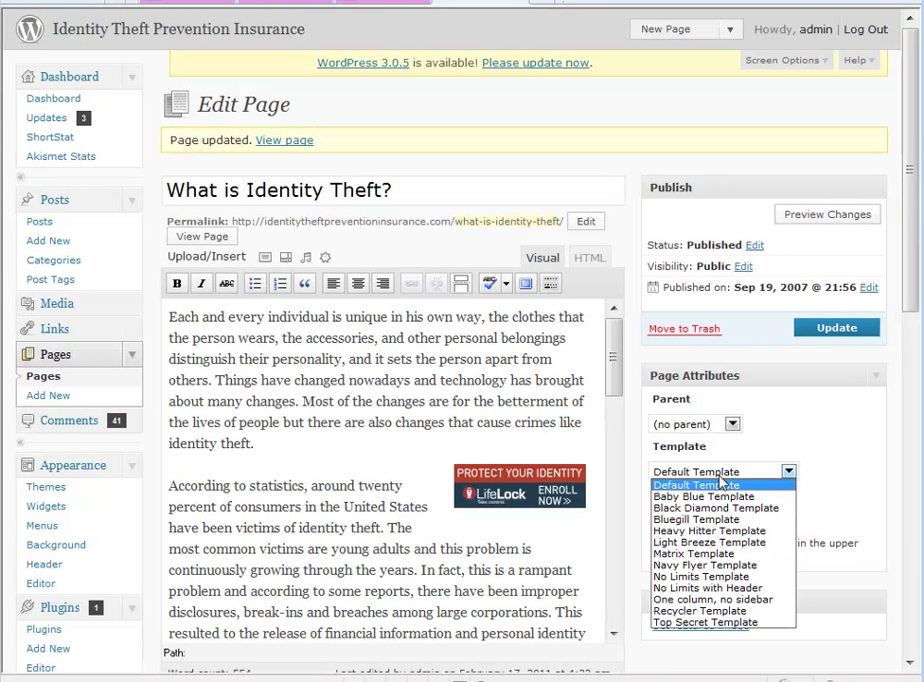
left_click(701, 611)
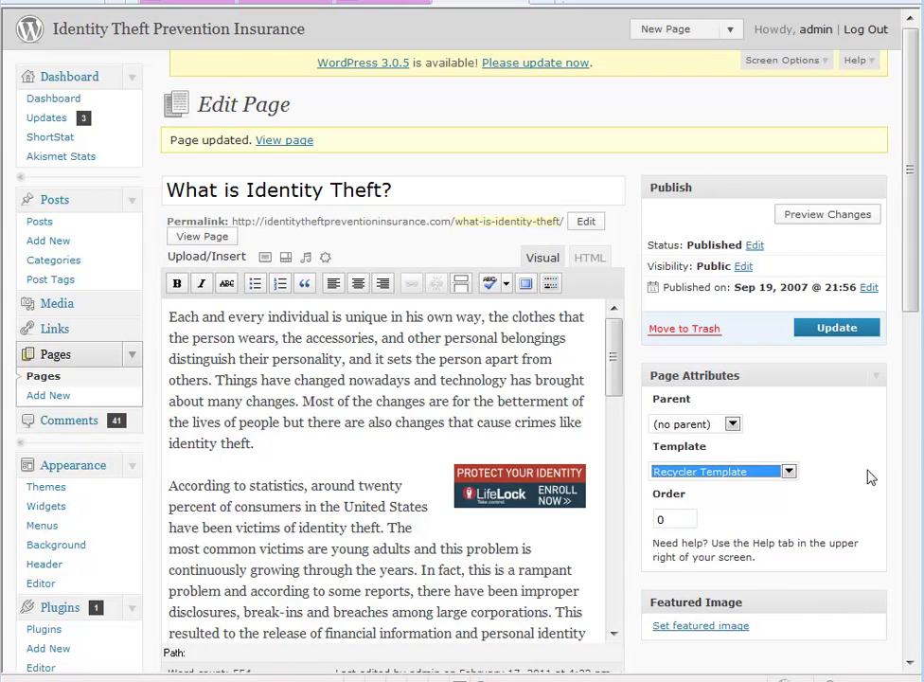
left_click(837, 331)
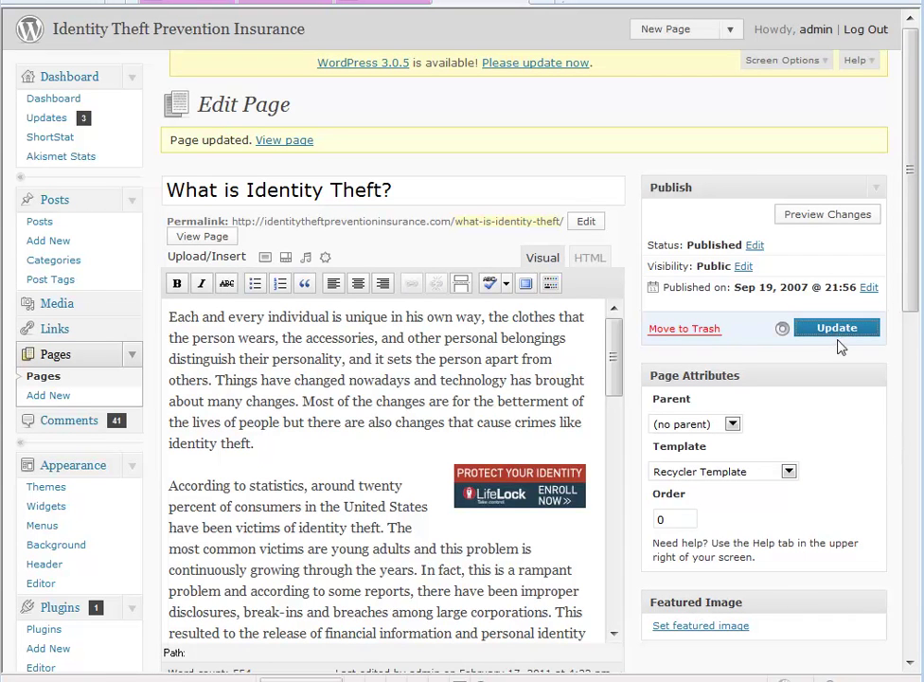
left_click(284, 140)
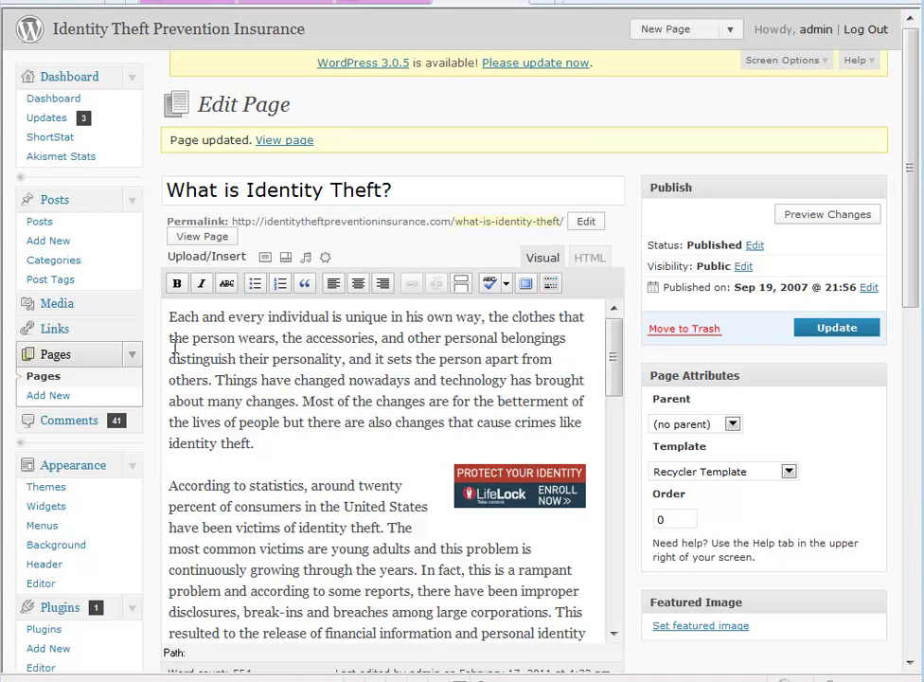
Step: Insert 'What is Identity Theft?' and 'What Any Person Should Know' as two lines before 'Each'
left_click(171, 317)
key("Return")
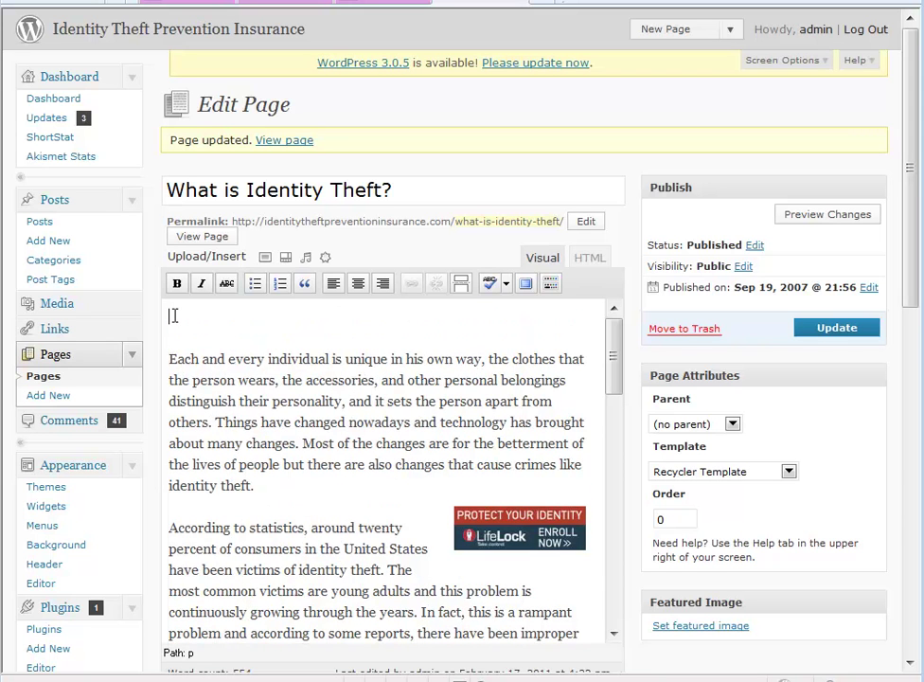
type("What is Iden")
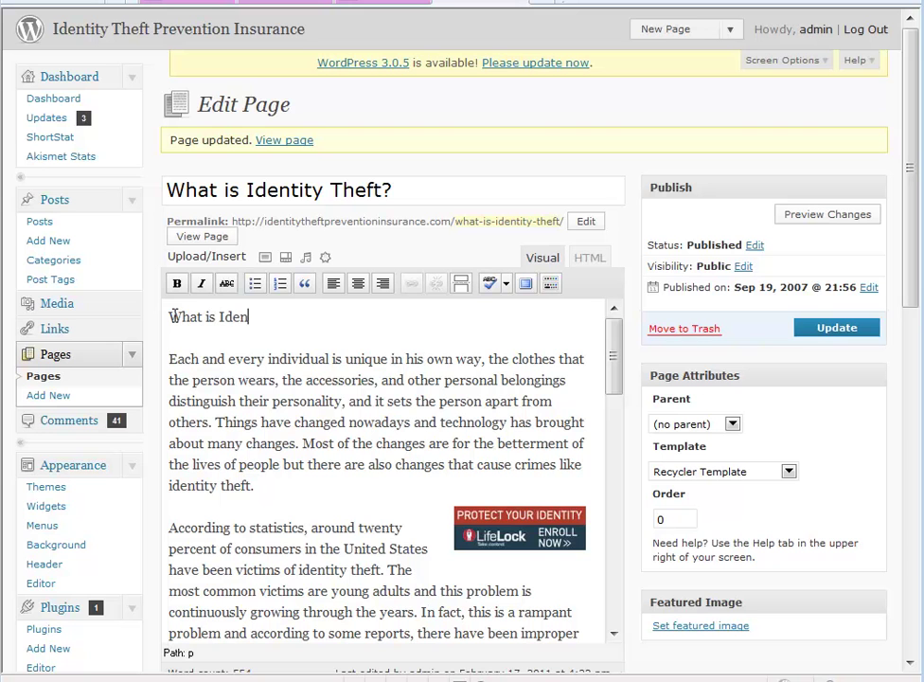
type("tity Theft?")
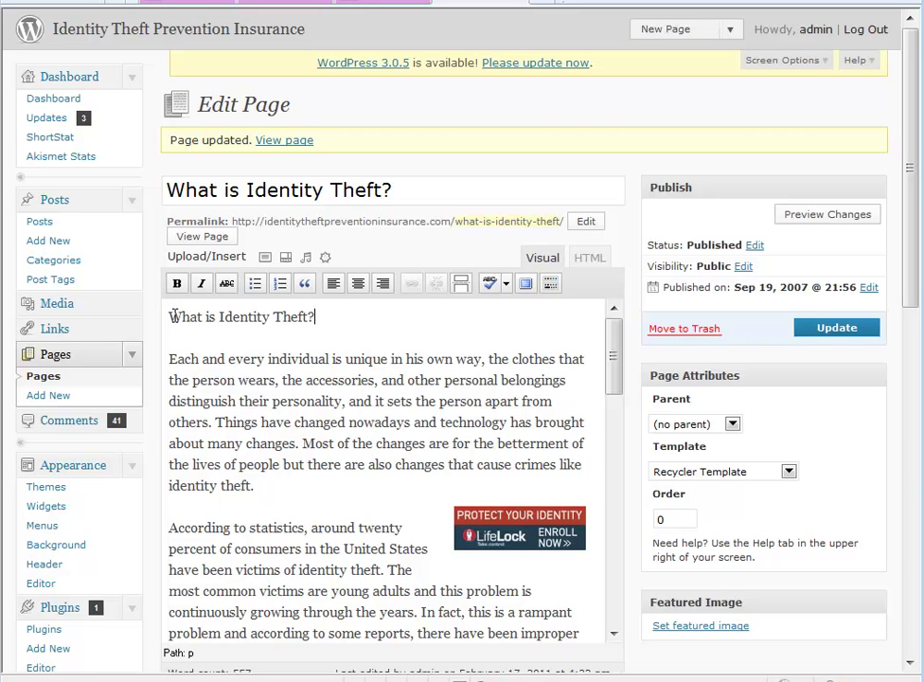
key("Return")
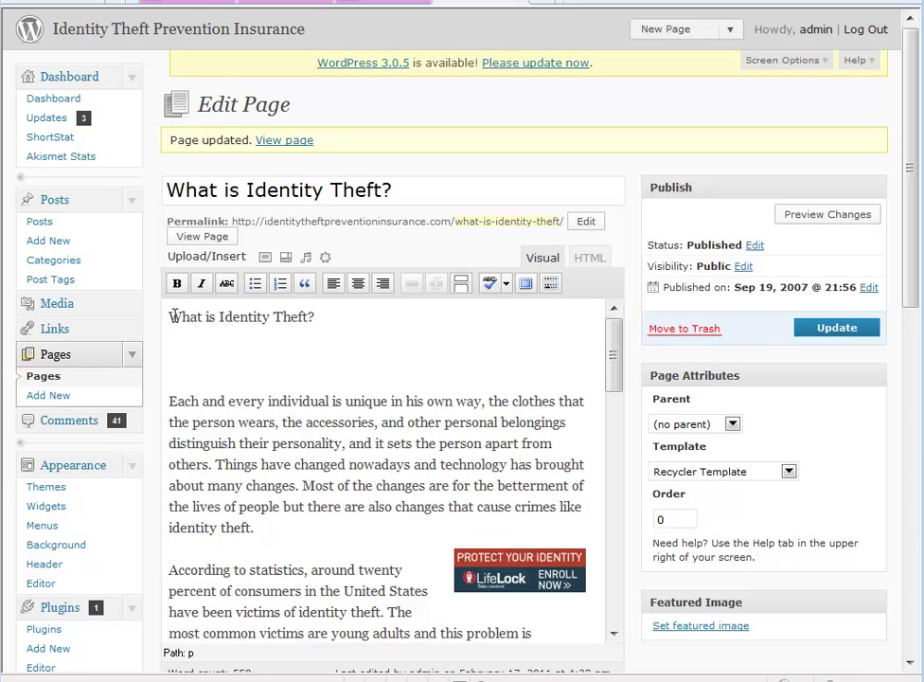
type("What Any Person Should Know")
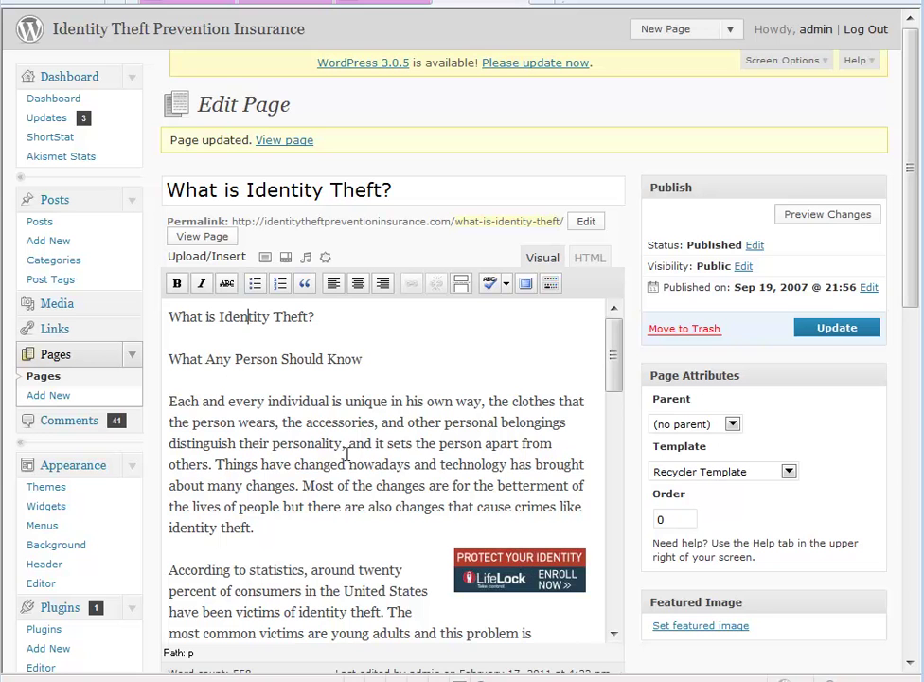
Step: Show the Kitchen Sink row of extra formatting tools
triple_click(214, 320)
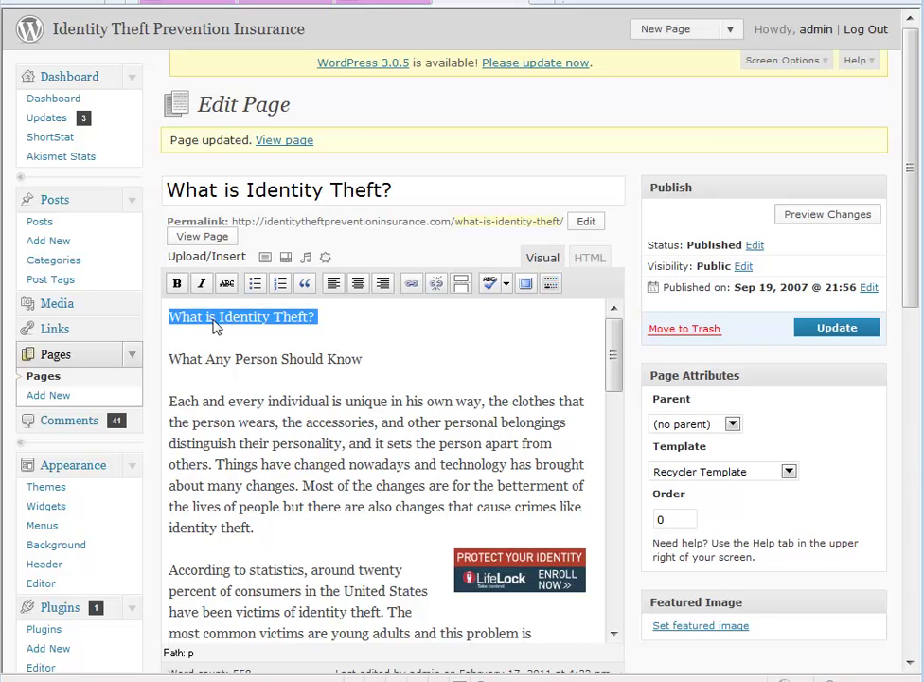
left_click(256, 363)
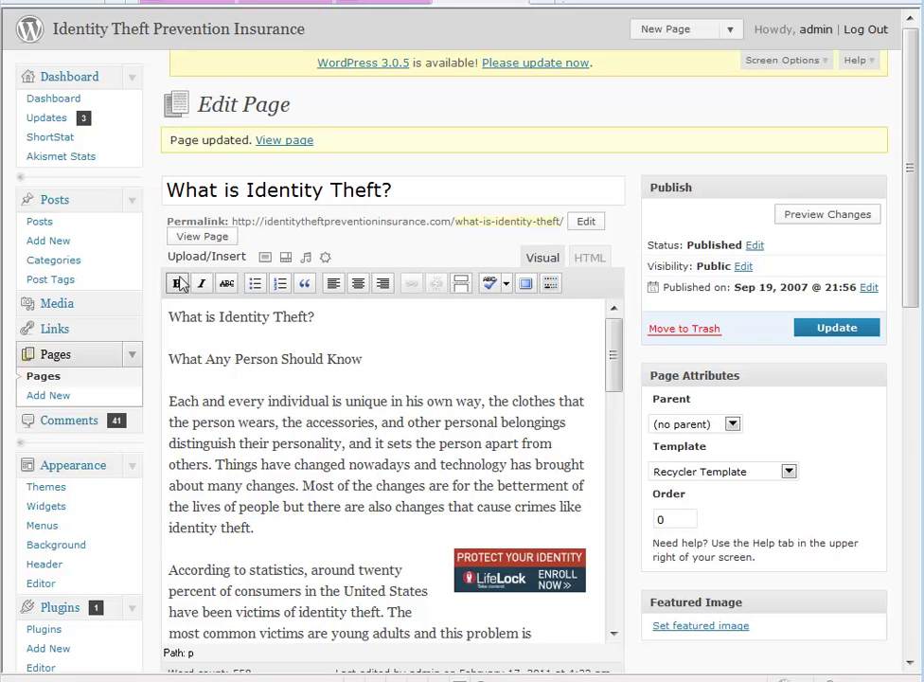
left_click(552, 285)
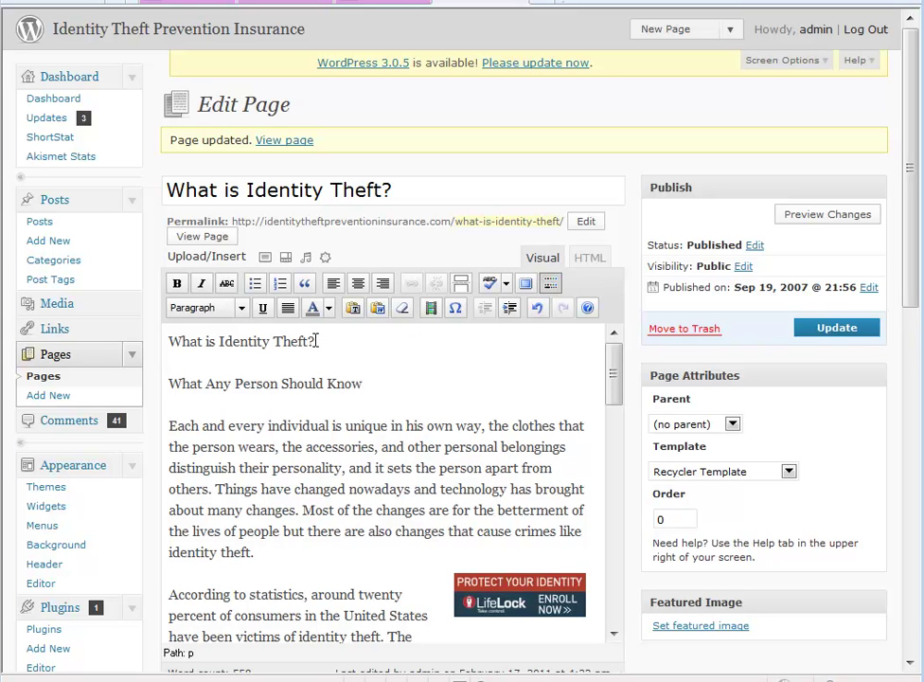
Step: Format the line 'What is Identity Theft?' as Heading 1
left_click_drag(319, 342, 166, 342)
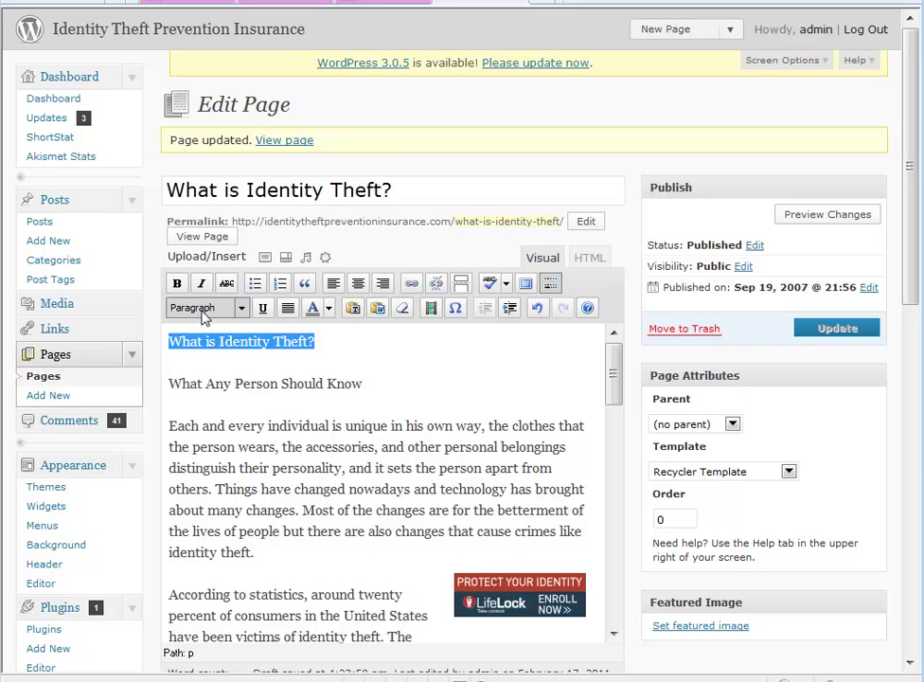
left_click(242, 310)
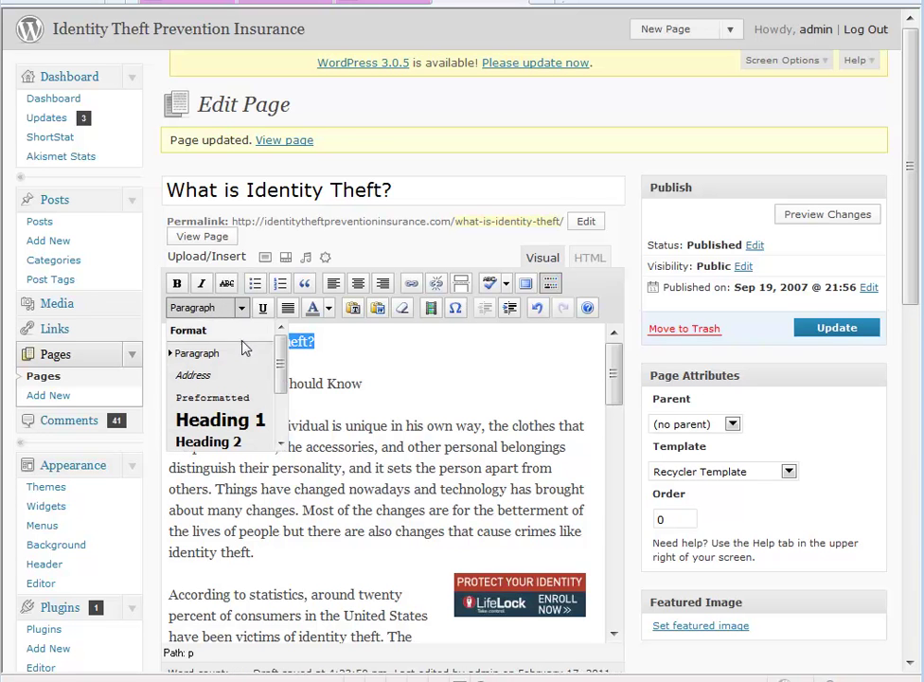
left_click_drag(281, 377, 282, 399)
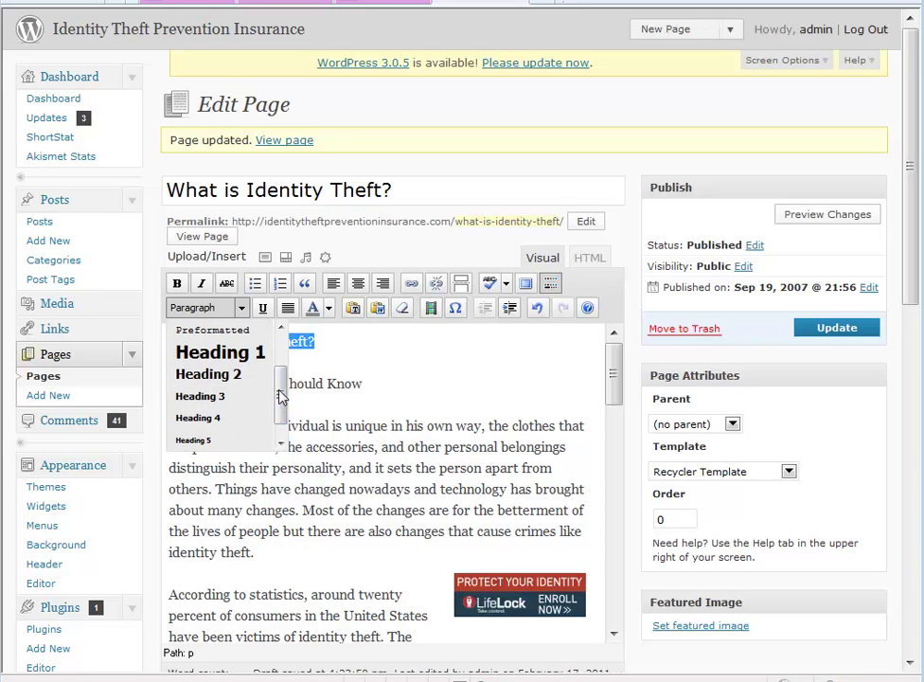
left_click(268, 357)
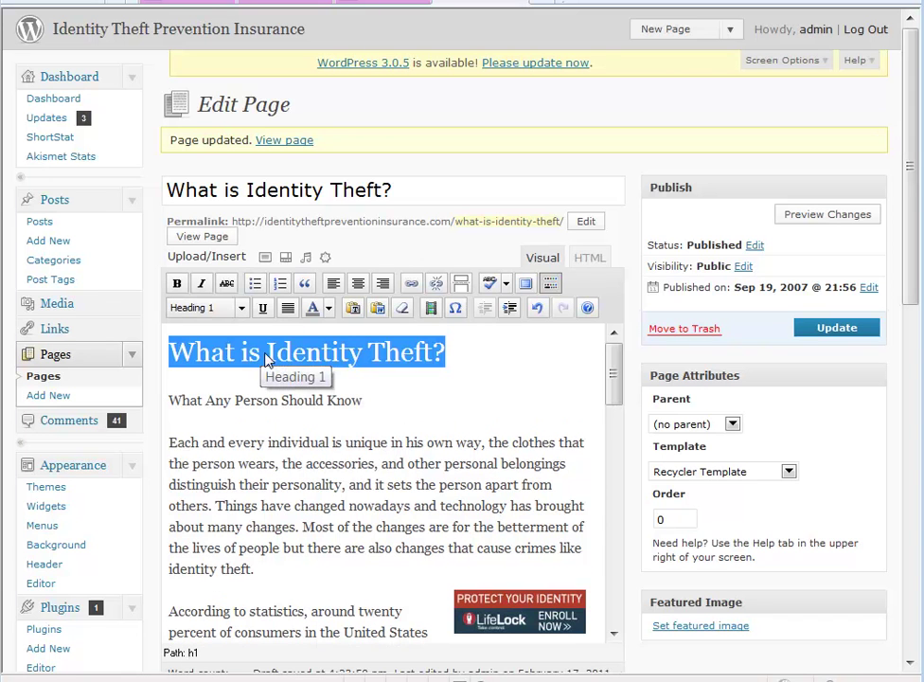
left_click(379, 436)
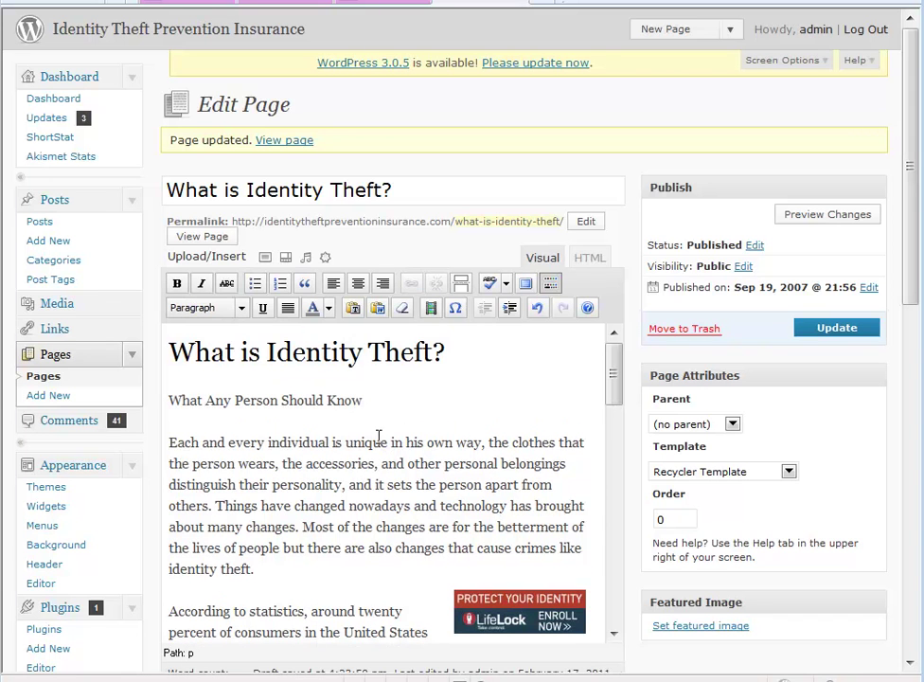
Step: Format 'What Any Person Should Know' as Heading 2
triple_click(196, 399)
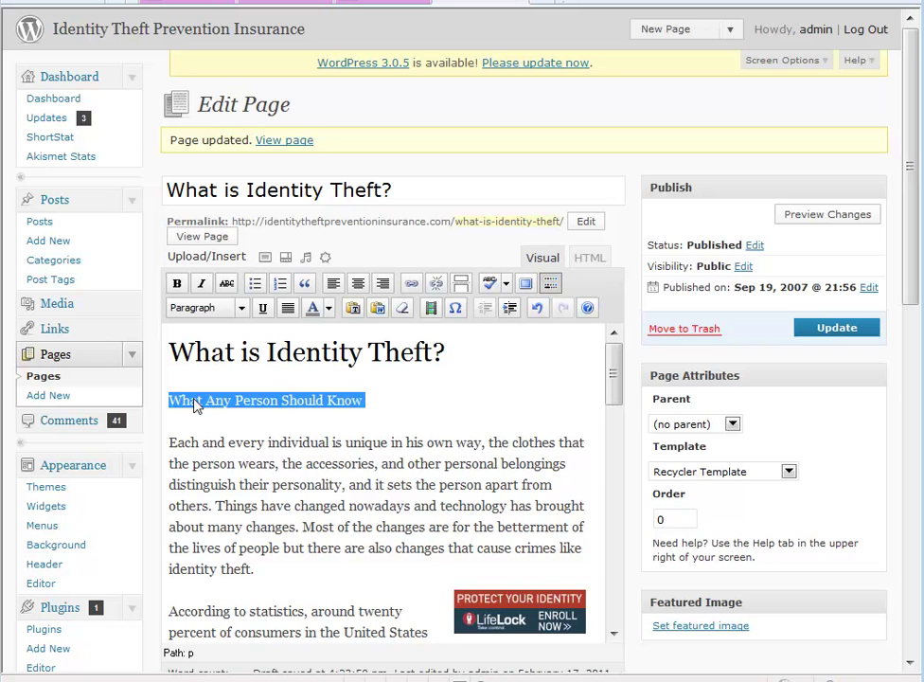
left_click(242, 307)
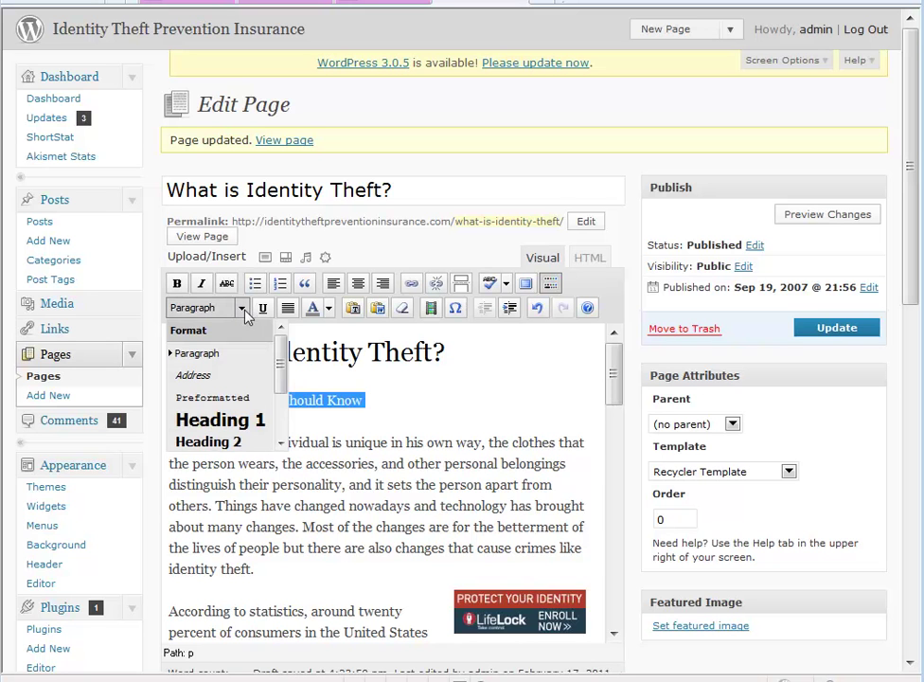
left_click(231, 446)
left_click(234, 447)
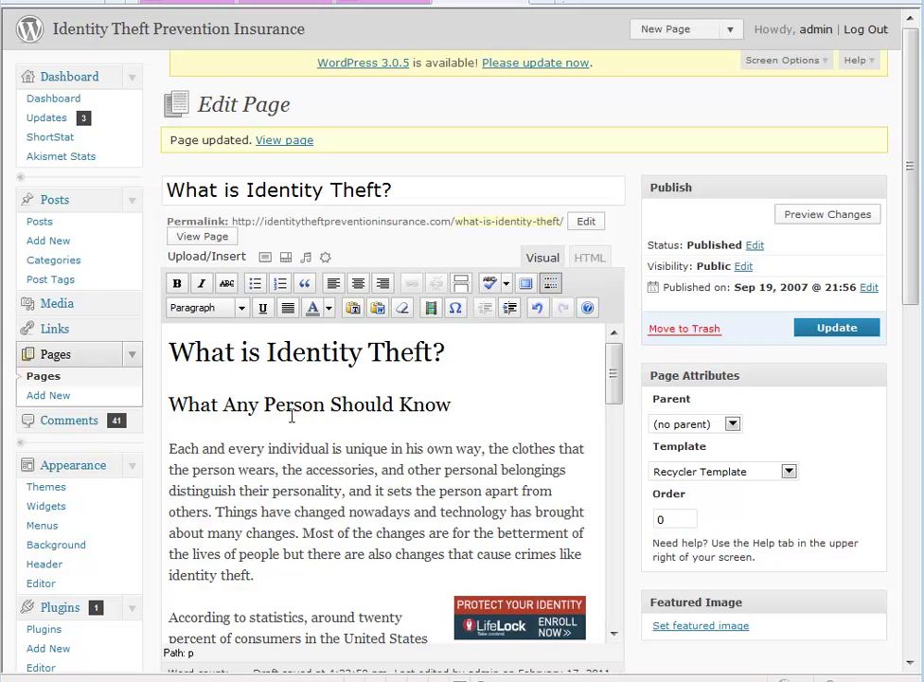
Step: Center both heading lines and update the page
left_click_drag(171, 351, 414, 402)
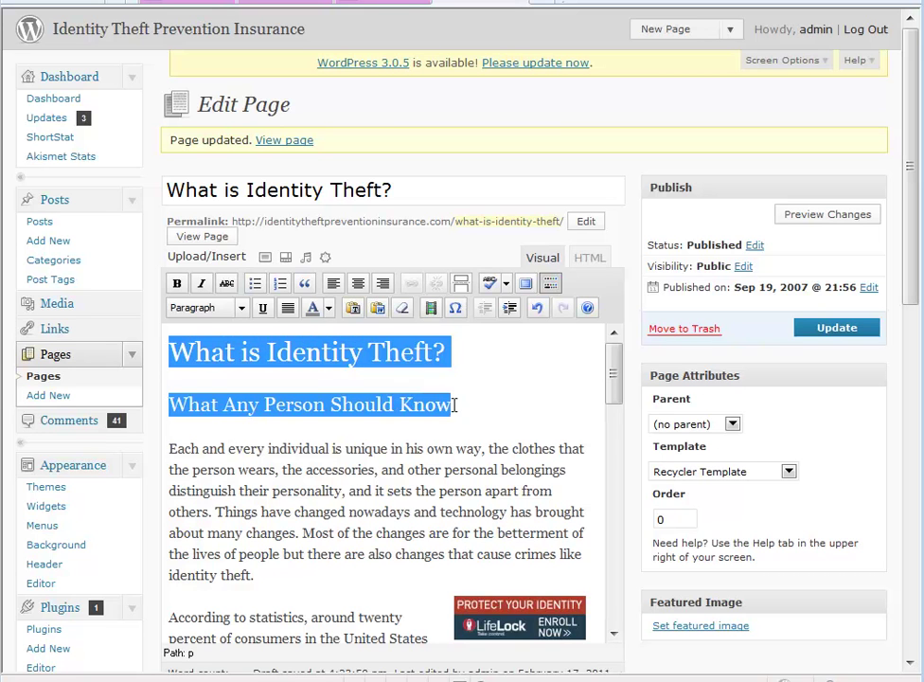
left_click(358, 284)
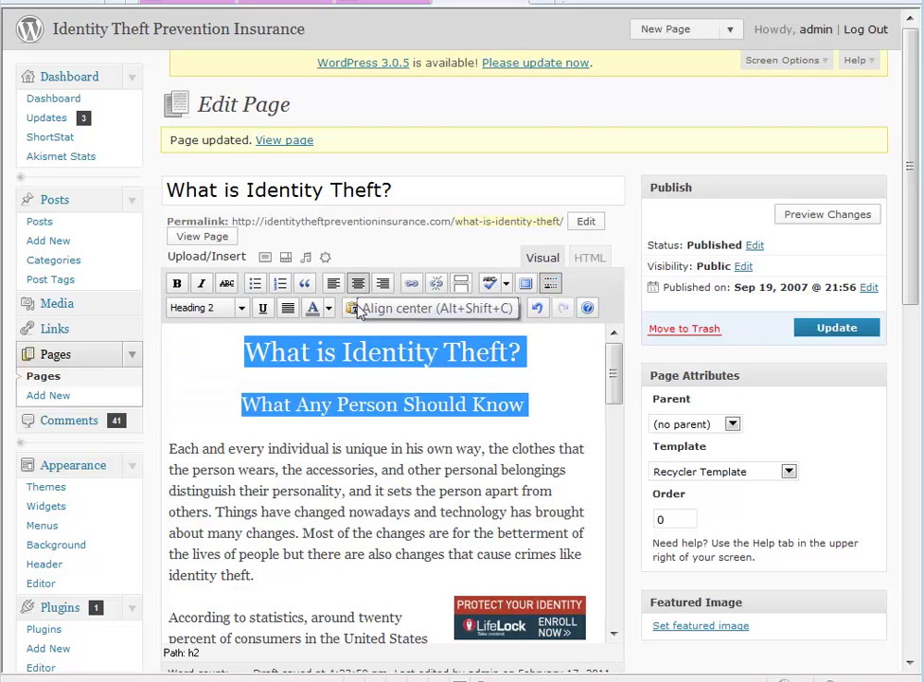
left_click(373, 448)
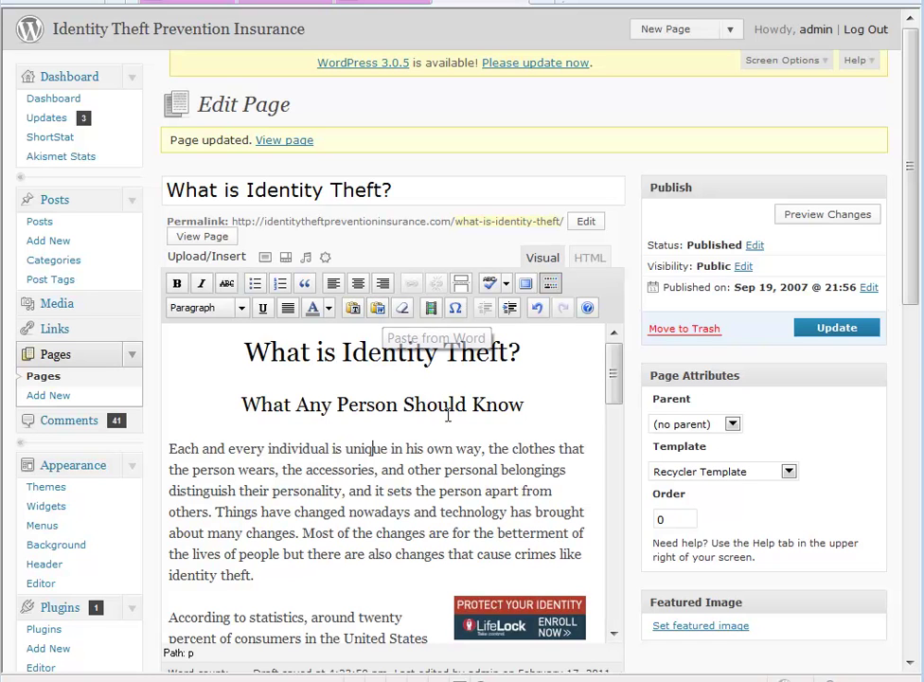
left_click(815, 331)
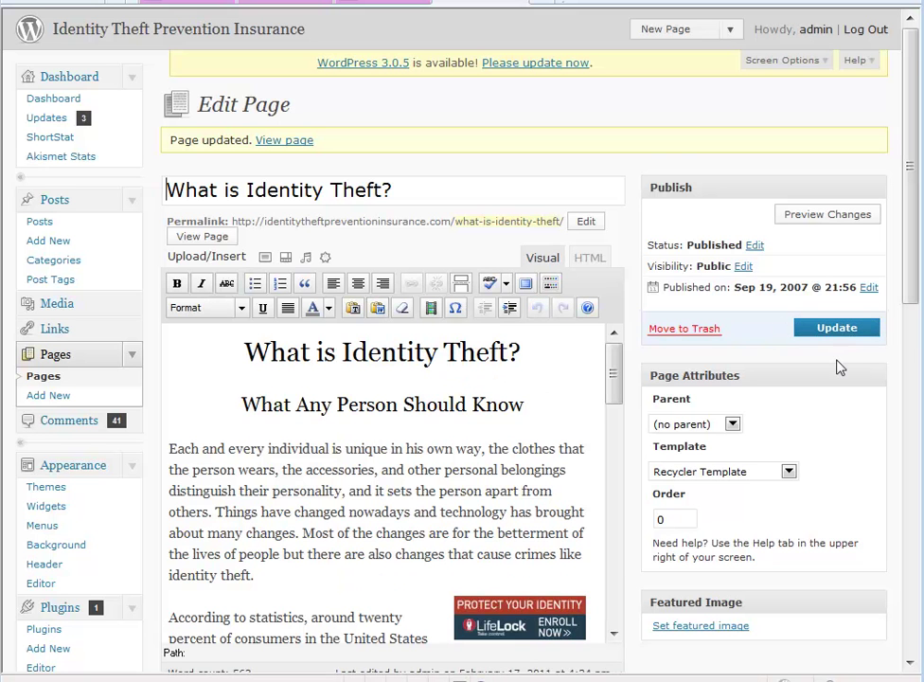
Step: Check the live page, then apply Light Breeze Template, update, and review it live again
left_click(289, 142)
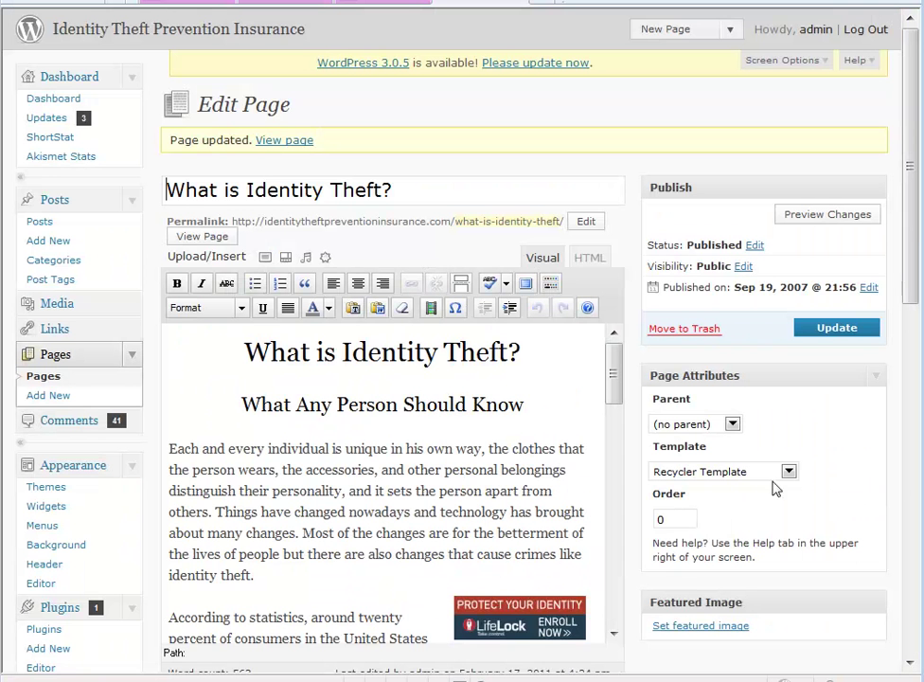
left_click(758, 471)
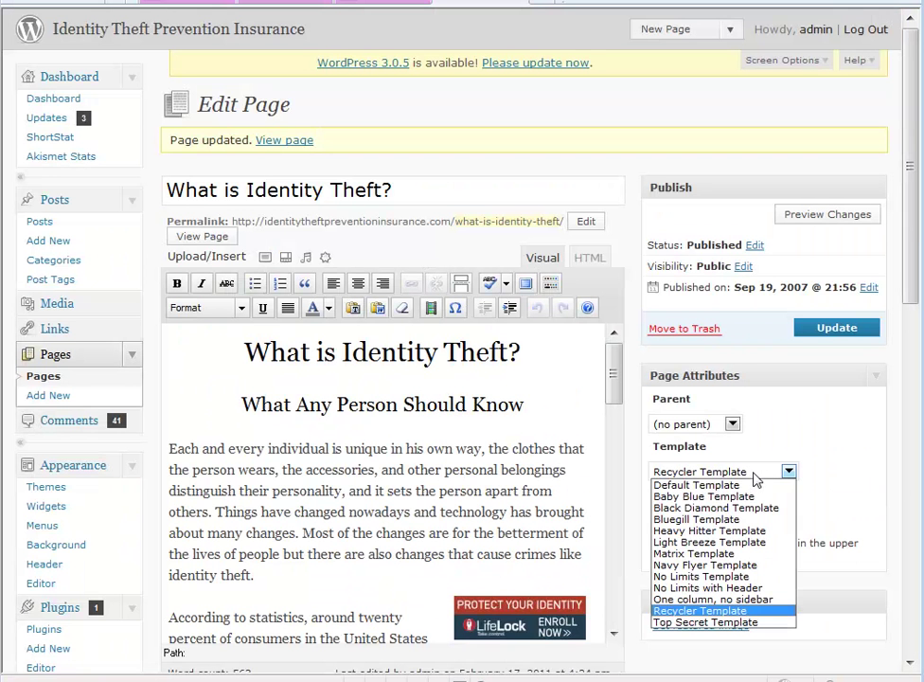
left_click(737, 544)
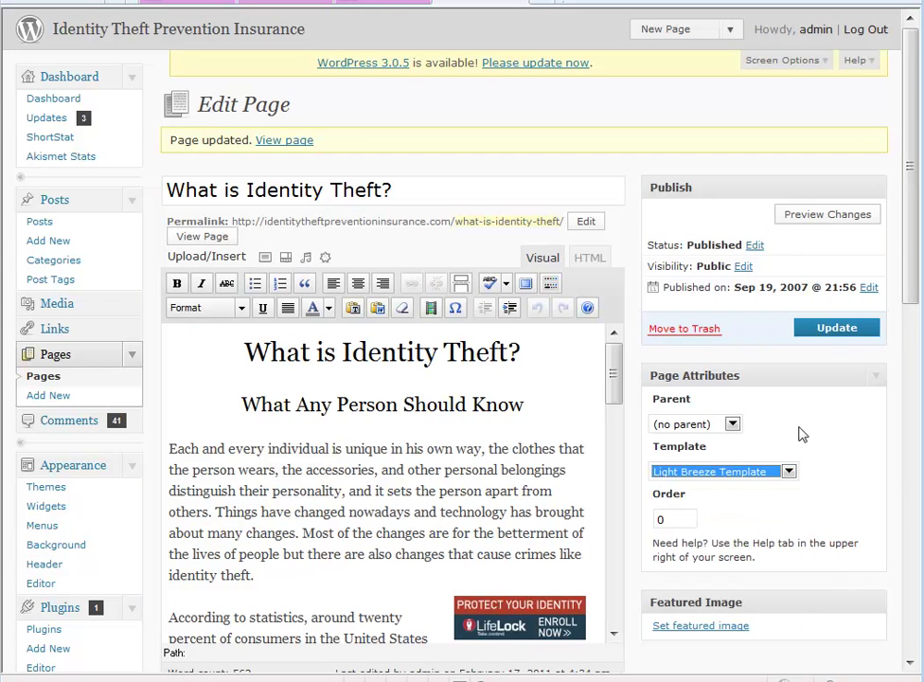
left_click(799, 331)
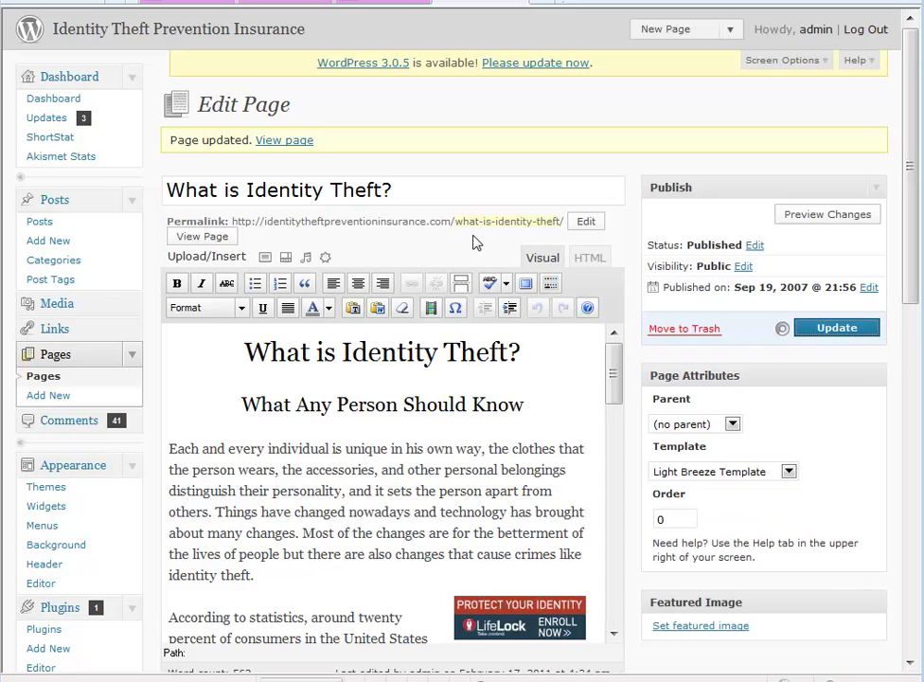
left_click(266, 140)
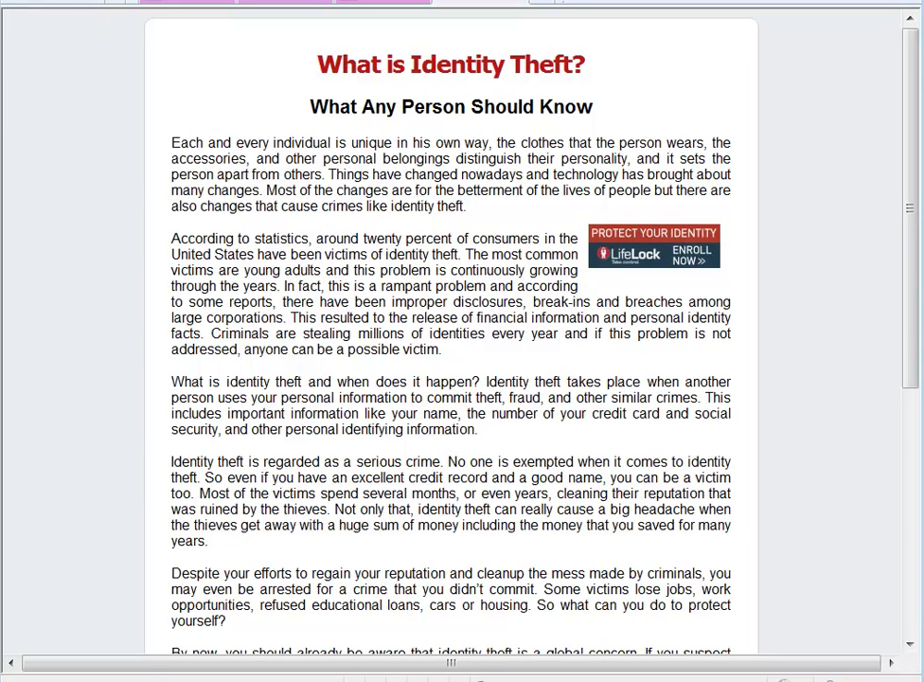
key("alt+Left")
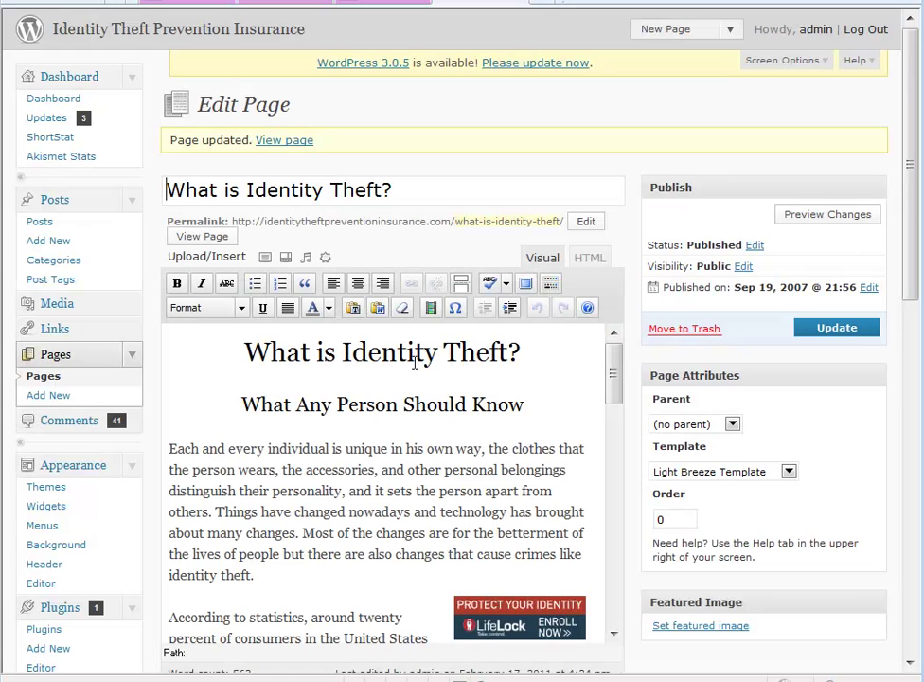
Step: Apply No Limits Template, update, review the live page, and return to the editor
left_click(728, 473)
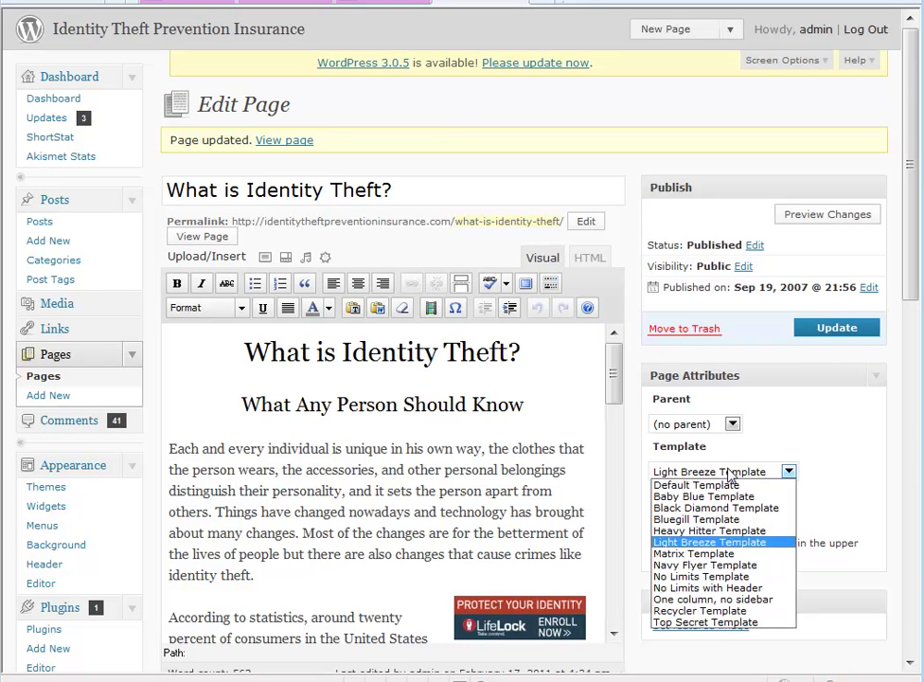
left_click(703, 577)
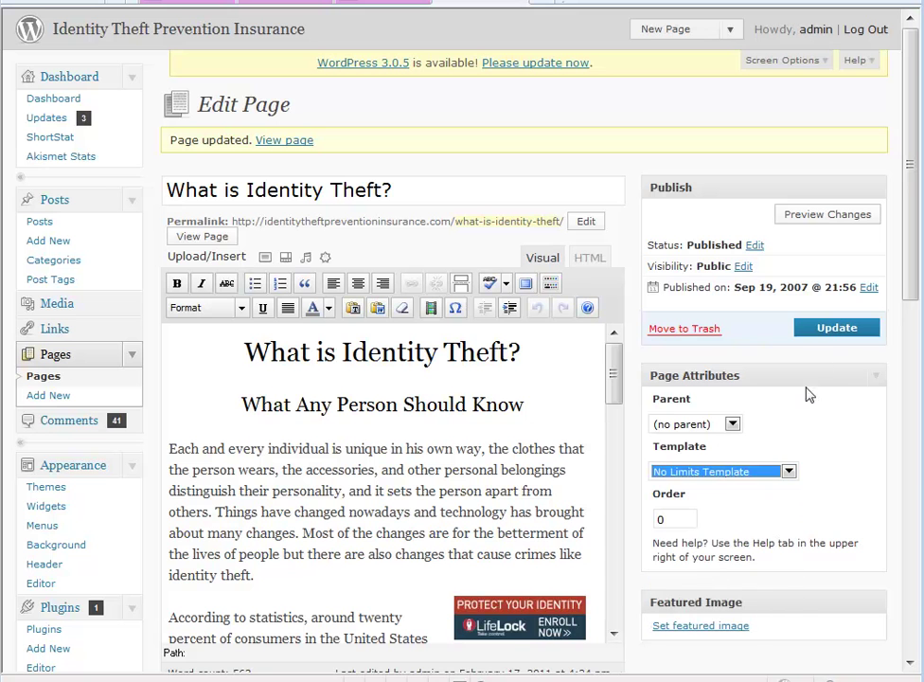
left_click(839, 333)
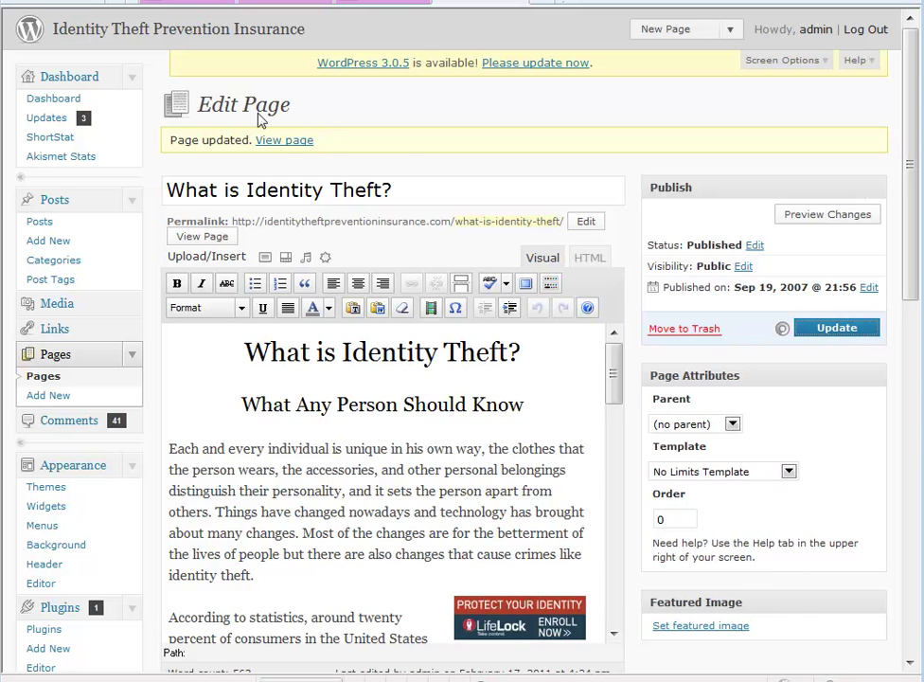
left_click(282, 142)
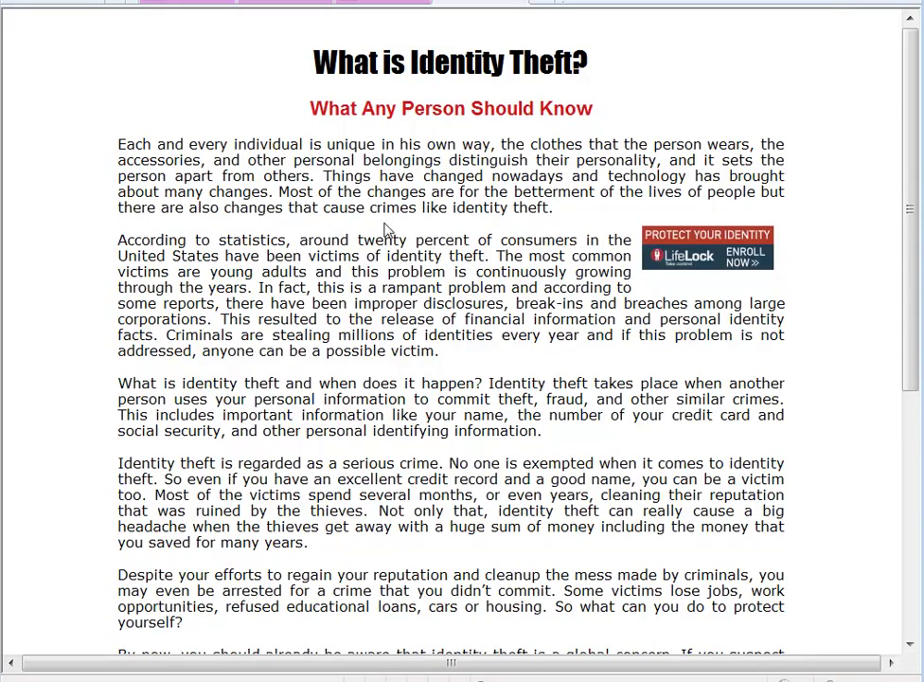
scroll(380, 223, "down", 8)
scroll(380, 223, "up", 10)
key("alt+Left")
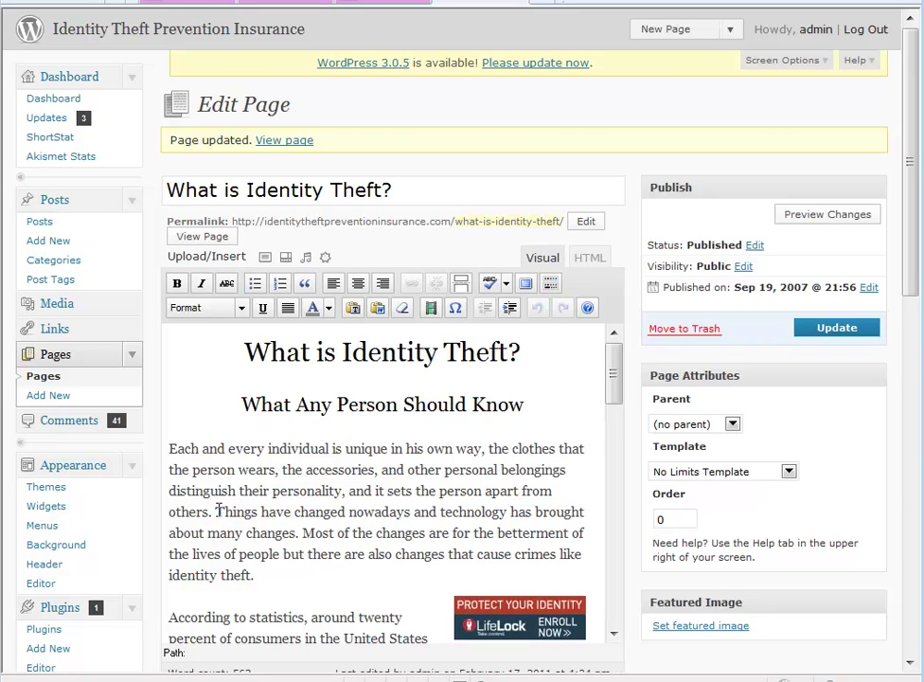
Step: Split the text into separate paragraphs before 'Things' and before 'Most of the changes'
scroll(338, 455, "down", 2)
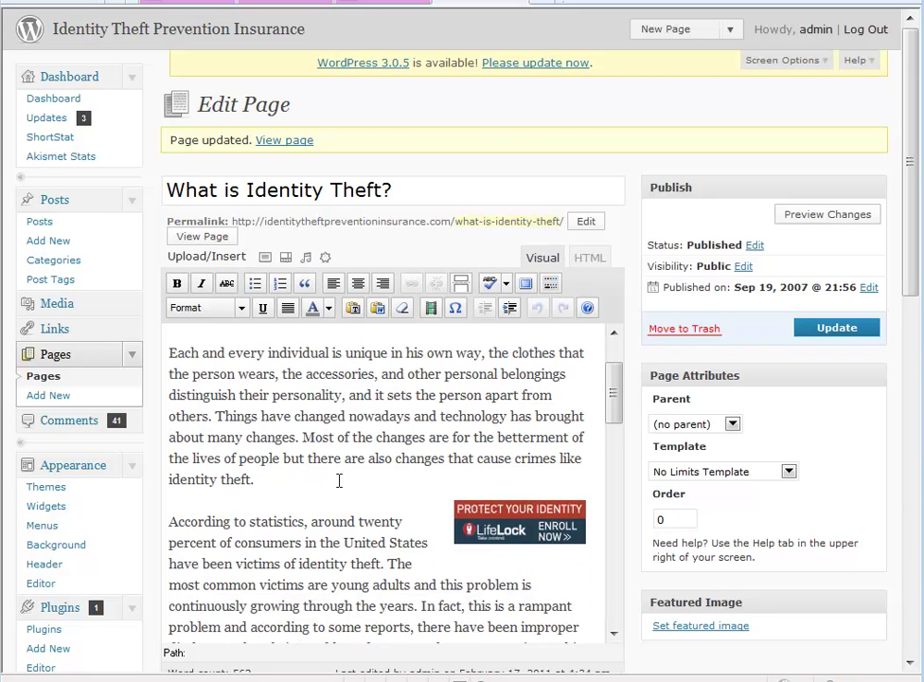
left_click(217, 415)
key("Return")
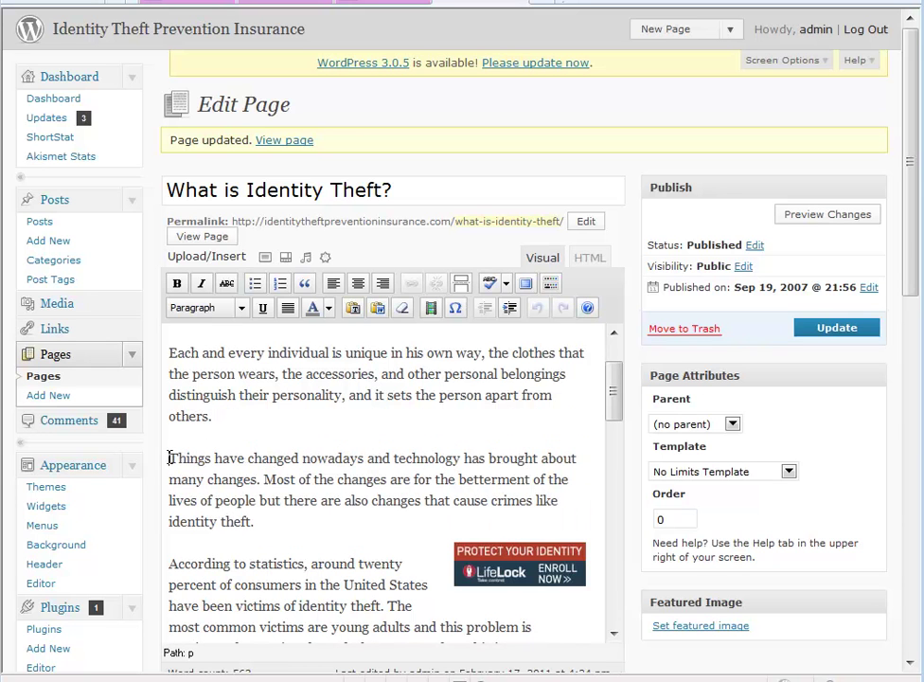
left_click(265, 480)
key("Return")
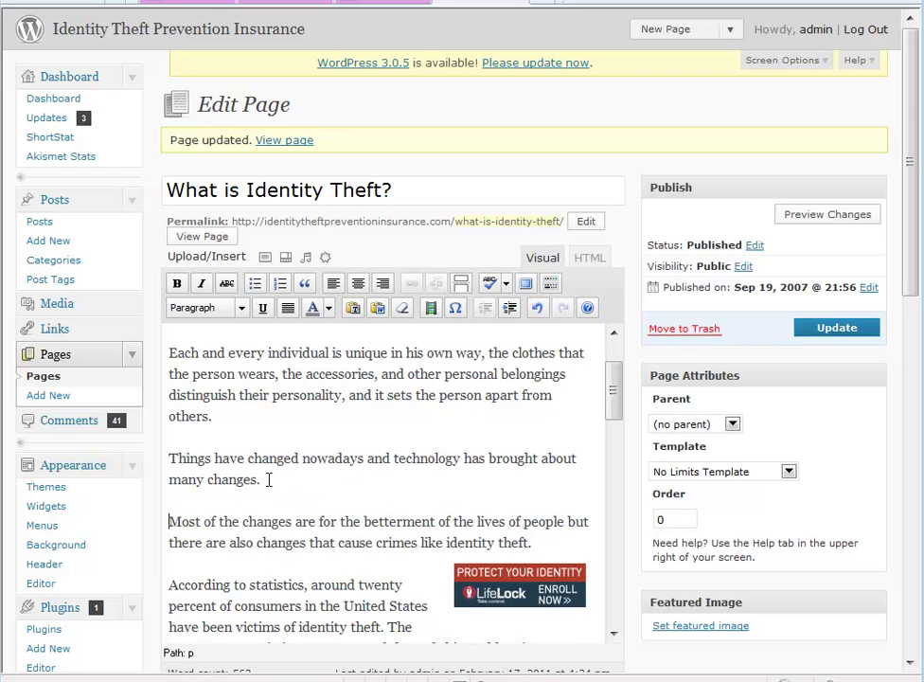
Step: Make those two paragraphs a bulleted list, reposition the LifeLock ad, and update the page
left_click_drag(169, 458, 544, 543)
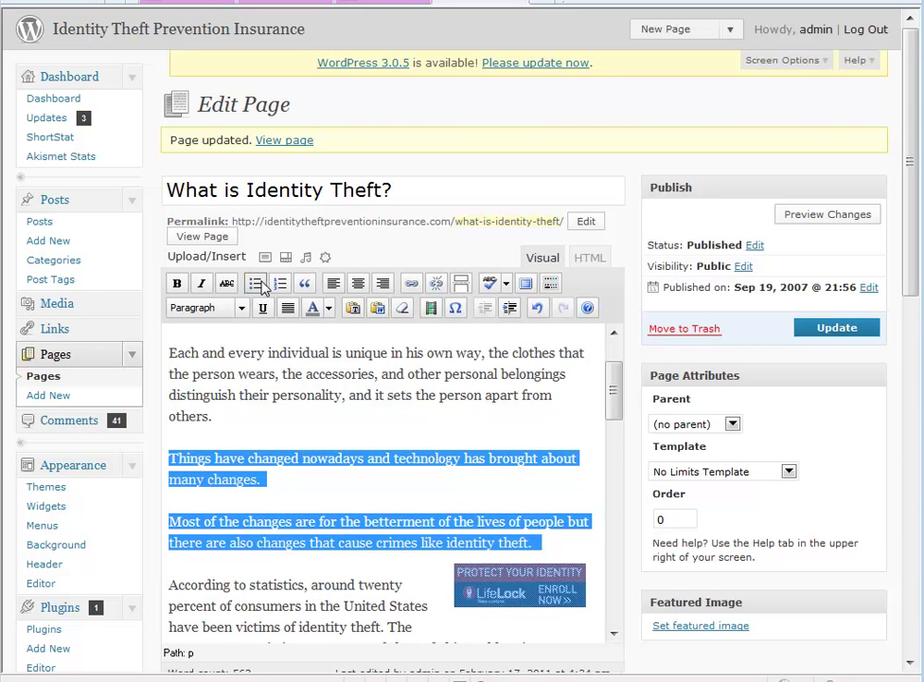
left_click(255, 284)
left_click(378, 500)
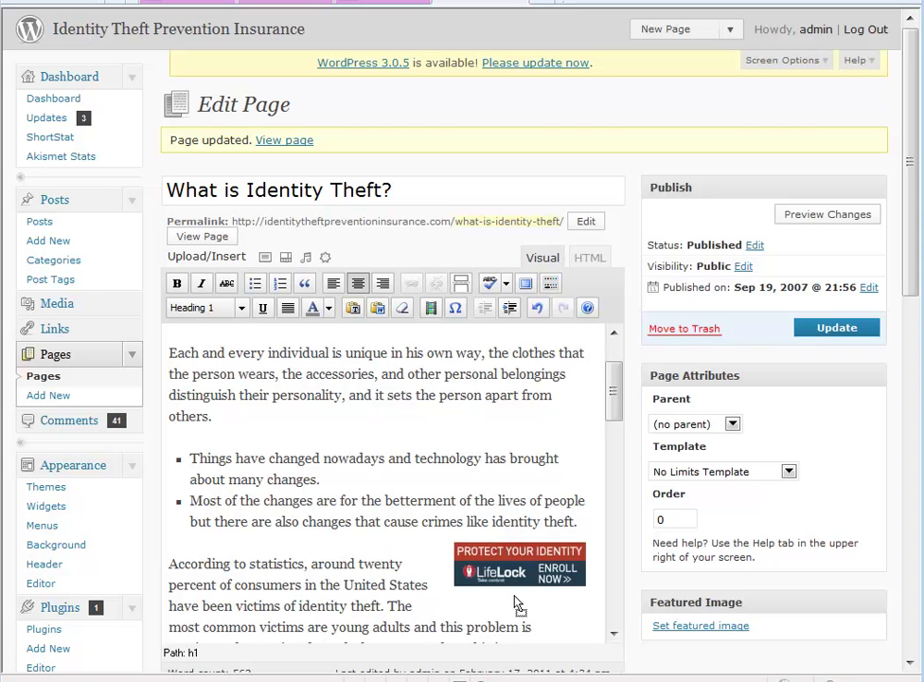
left_click_drag(512, 593, 519, 596)
left_click(837, 329)
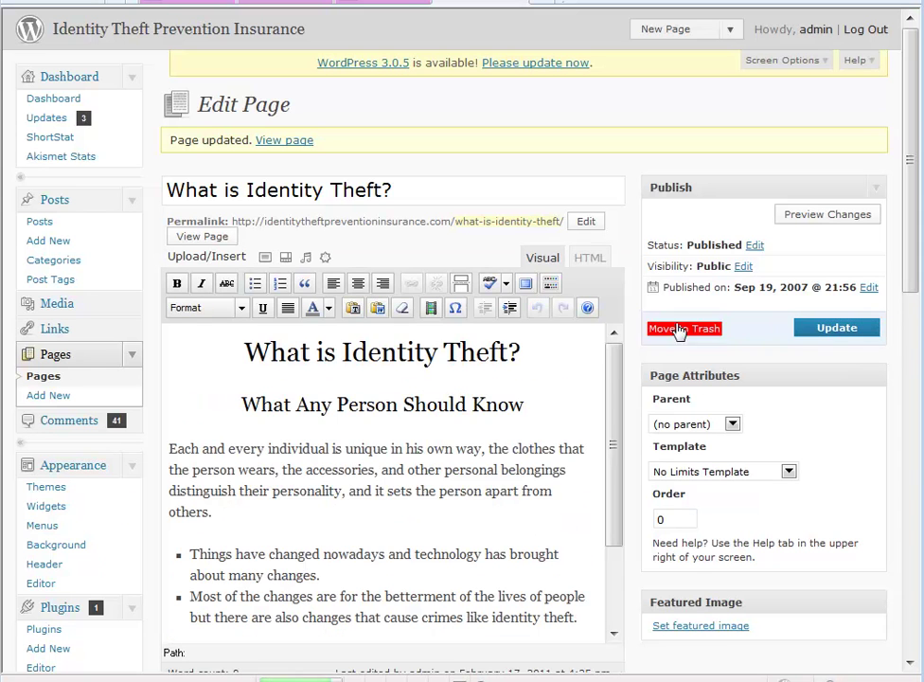
left_click(299, 142)
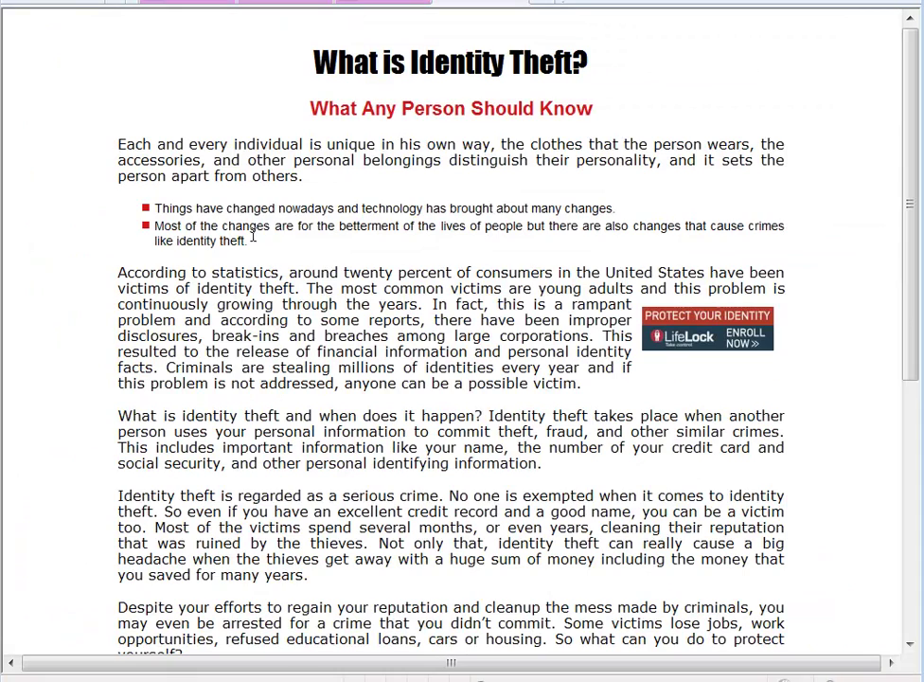
scroll(286, 248, "down", 5)
scroll(367, 327, "up", 5)
key("alt+Left")
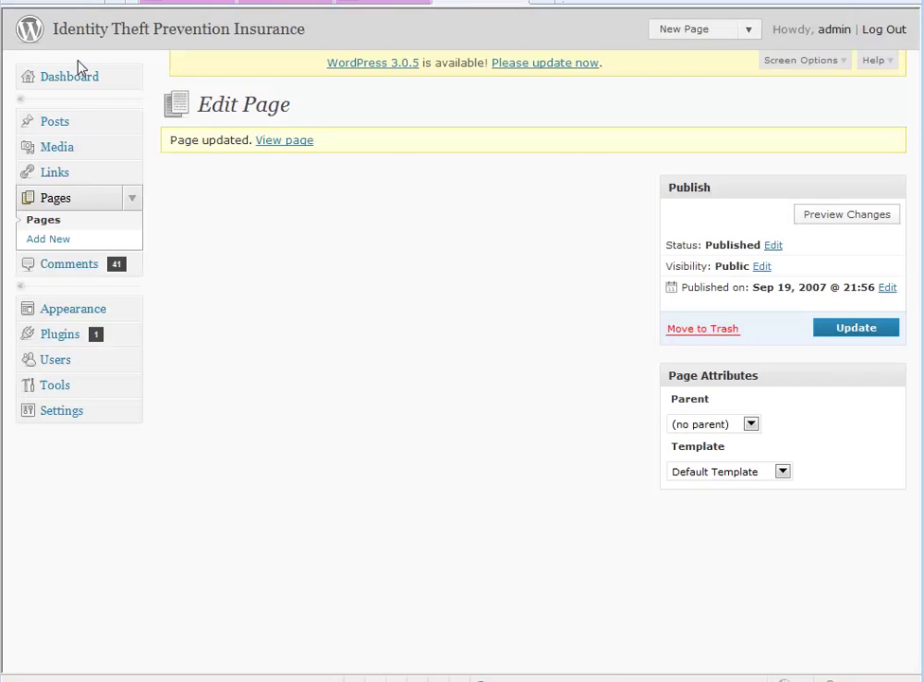
scroll(407, 327, "down", 3)
scroll(401, 329, "down", 5)
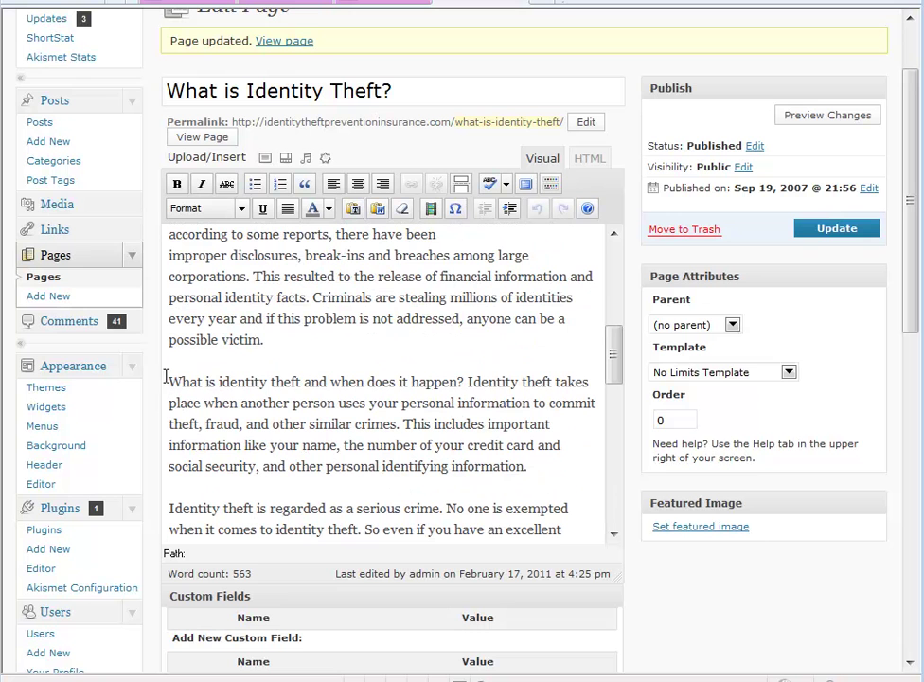
Step: Format the 'What is identity theft and when does it happen?' paragraph as a blockquote and update the page
left_click_drag(168, 379, 563, 444)
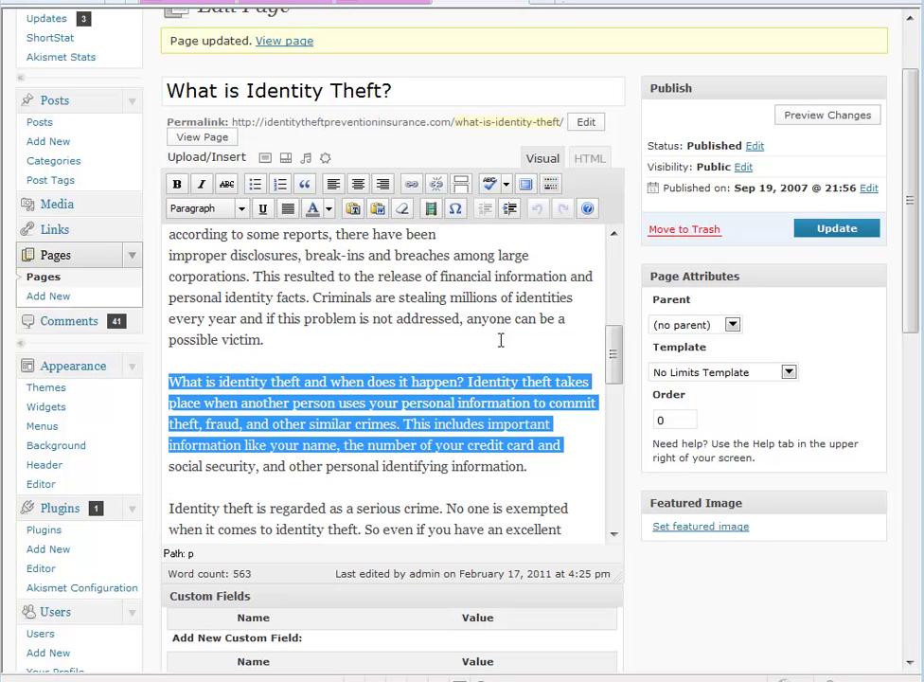
left_click(303, 185)
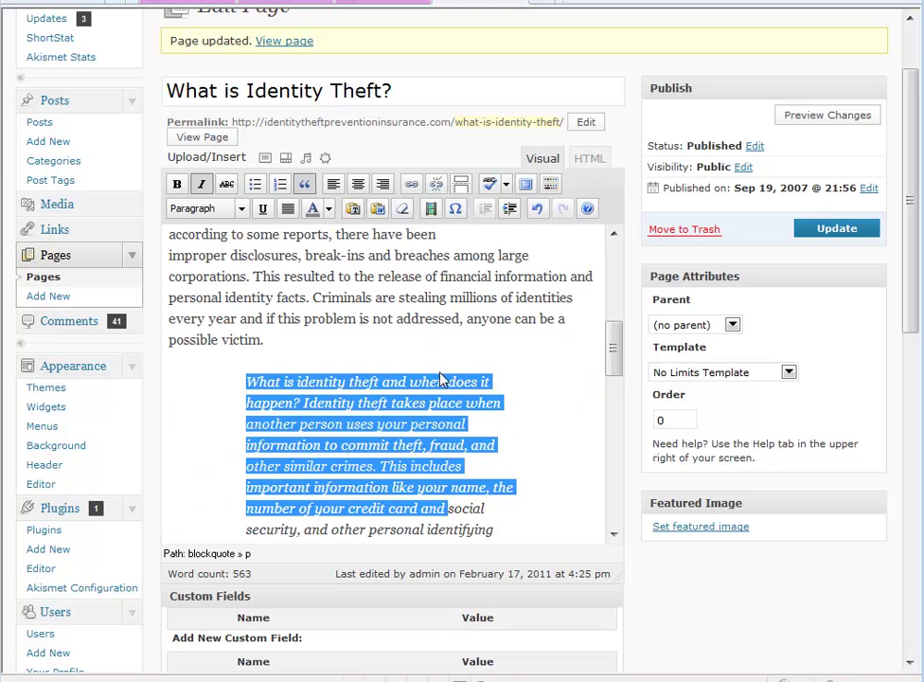
scroll(336, 289, "down", 3)
left_click(815, 235)
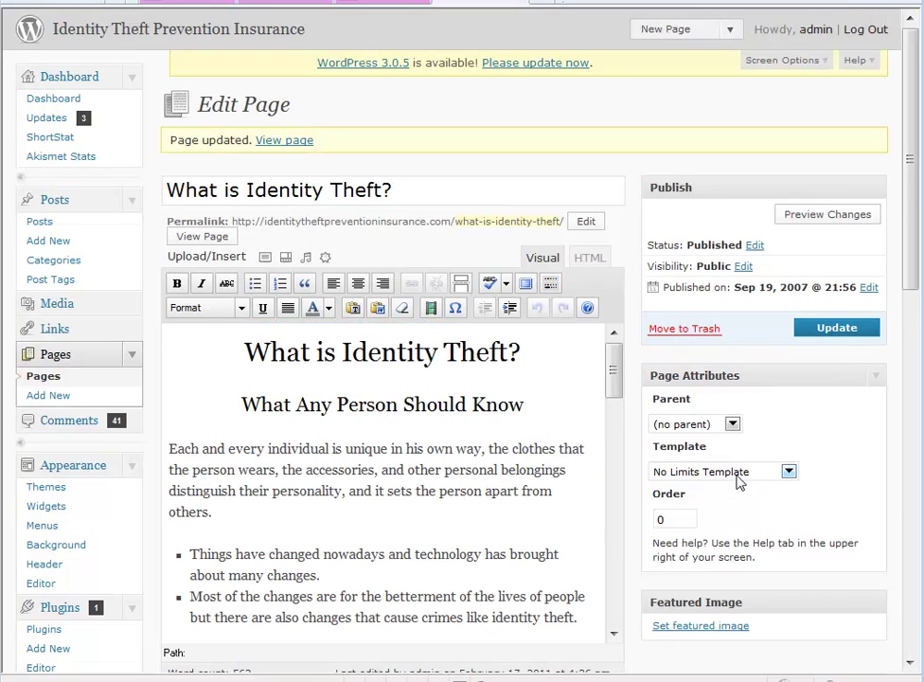
Step: Set the page template to Recycler Template and update the page
left_click(739, 472)
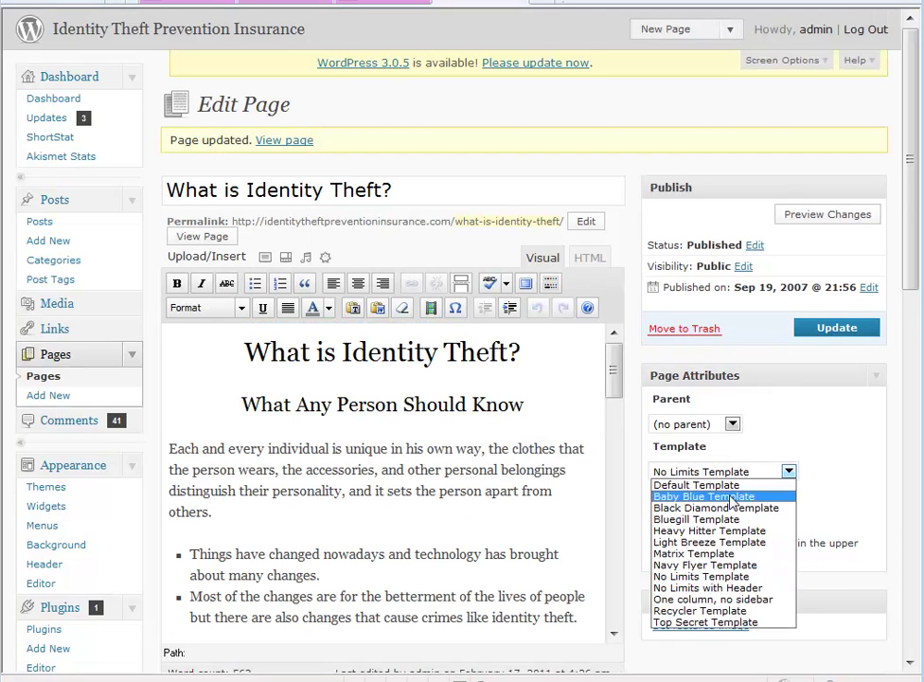
left_click(720, 569)
left_click(801, 330)
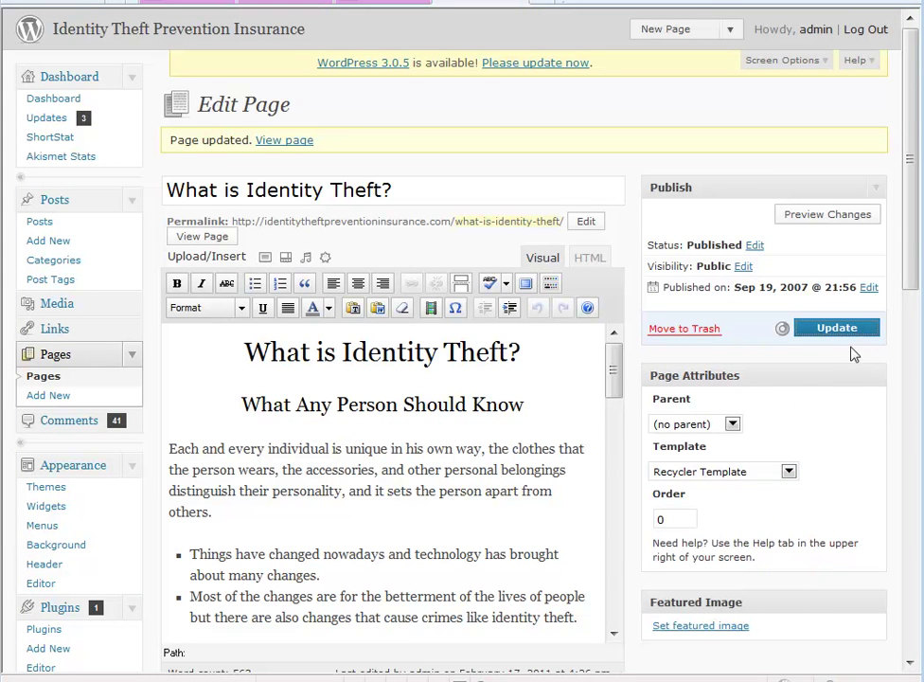
Step: Preview the published page, scroll through it, then close the tab to return to the editor
left_click(283, 145)
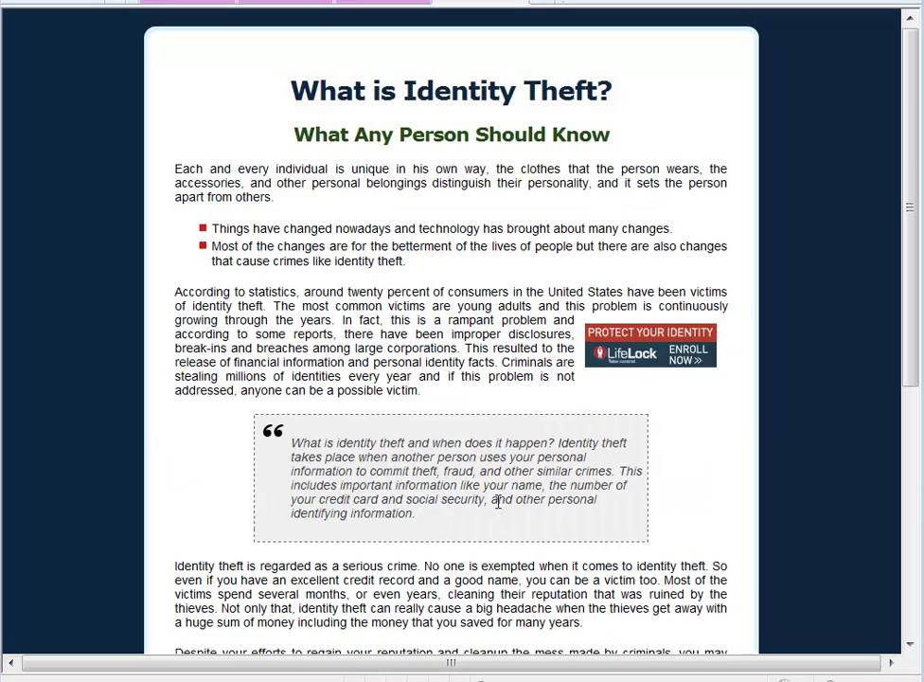
scroll(499, 487, "down", 5)
scroll(497, 487, "up", 4)
scroll(496, 502, "up", 1)
key("ctrl+w")
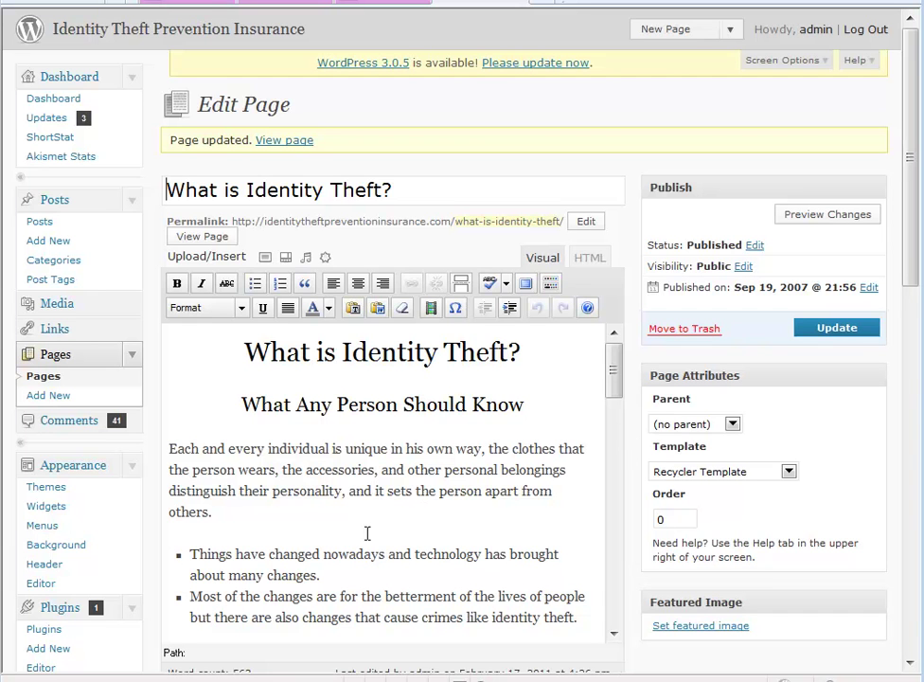
Step: Add a link to the words 'nowadays and technology' in the first bullet
left_click_drag(192, 554, 483, 556)
left_click(305, 554)
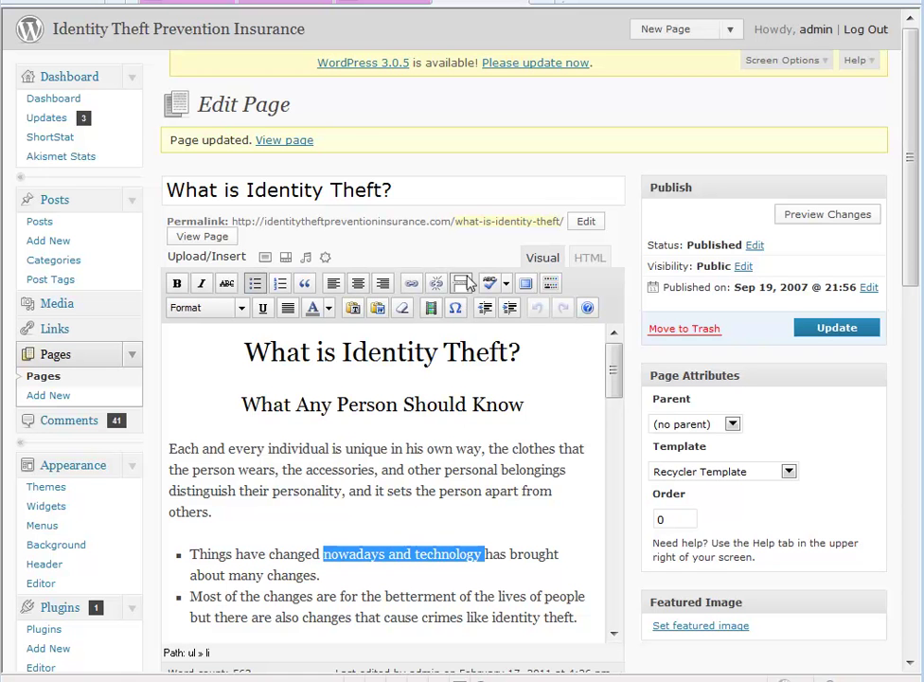
left_click(411, 283)
left_click(450, 309)
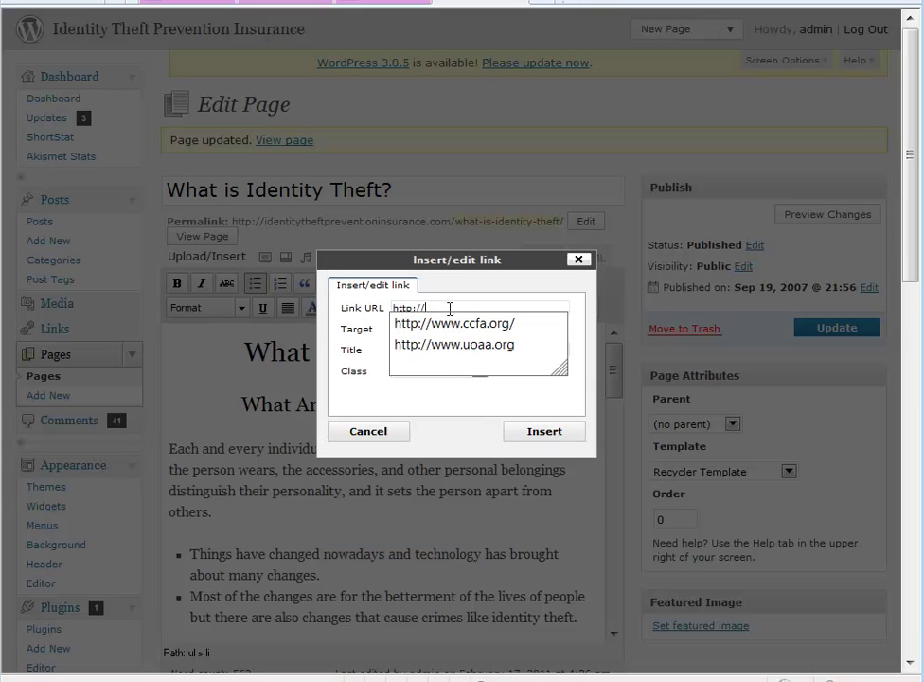
type("gppg")
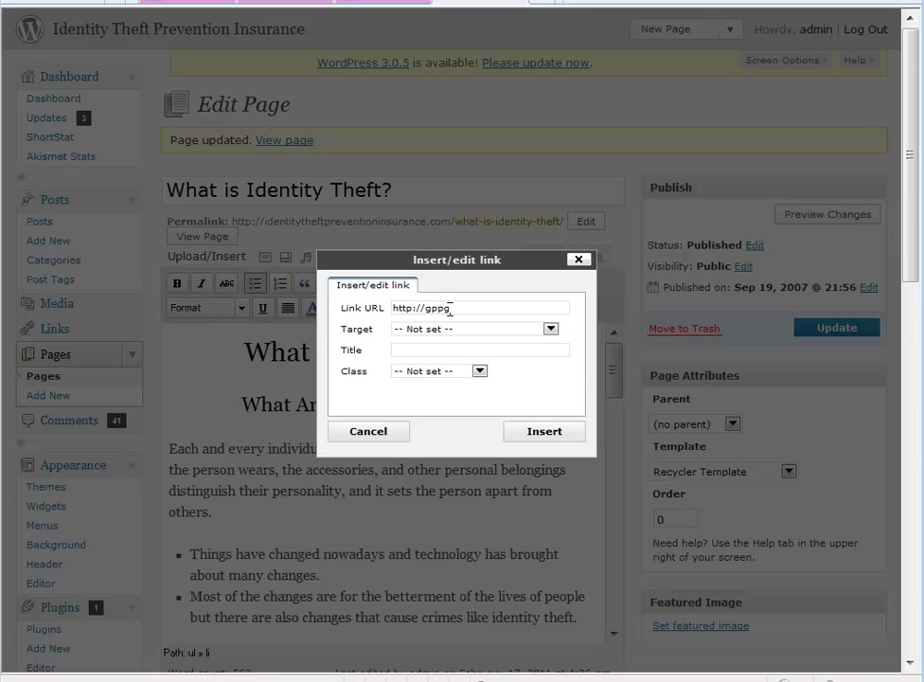
key("BackSpace")
key("BackSpace")
key("BackSpace")
key("BackSpace")
key("BackSpace")
key("BackSpace")
key("BackSpace")
key("BackSpace")
left_click(547, 431)
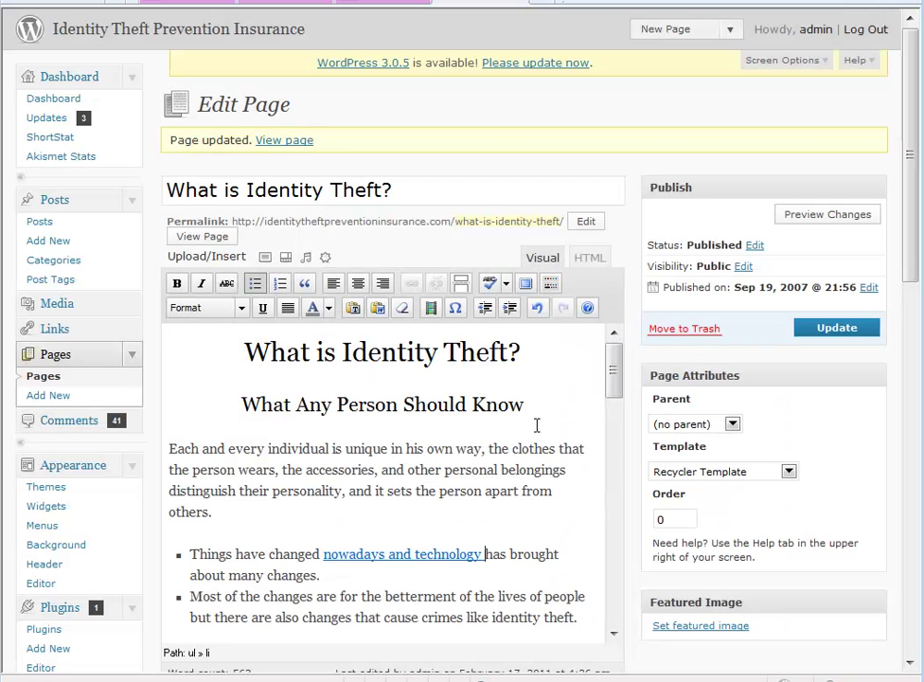